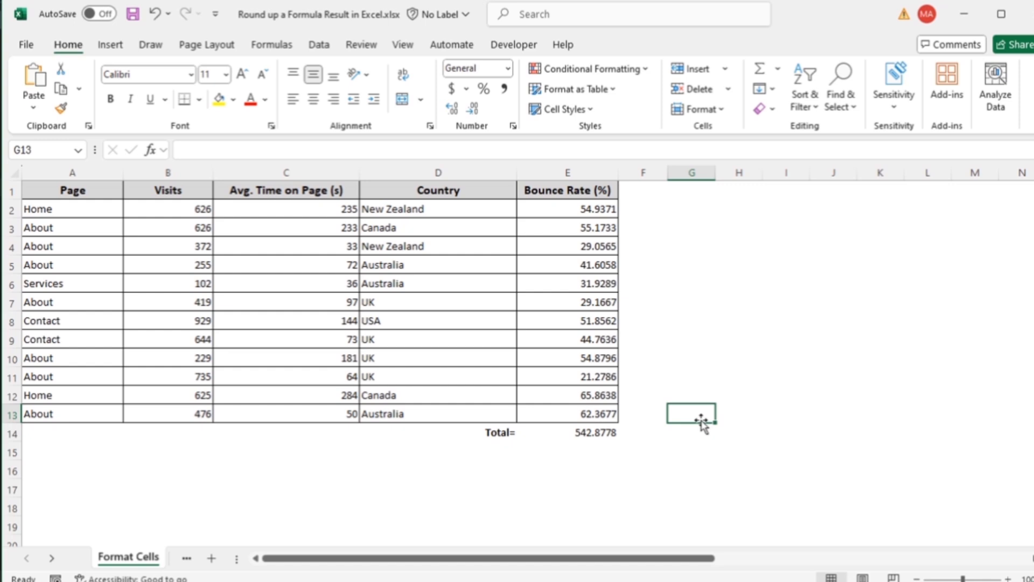
- Reduce the displayed decimals of the bounce rate total in E14 to two places
{"action": "left_click", "coordinate": [577, 436]}
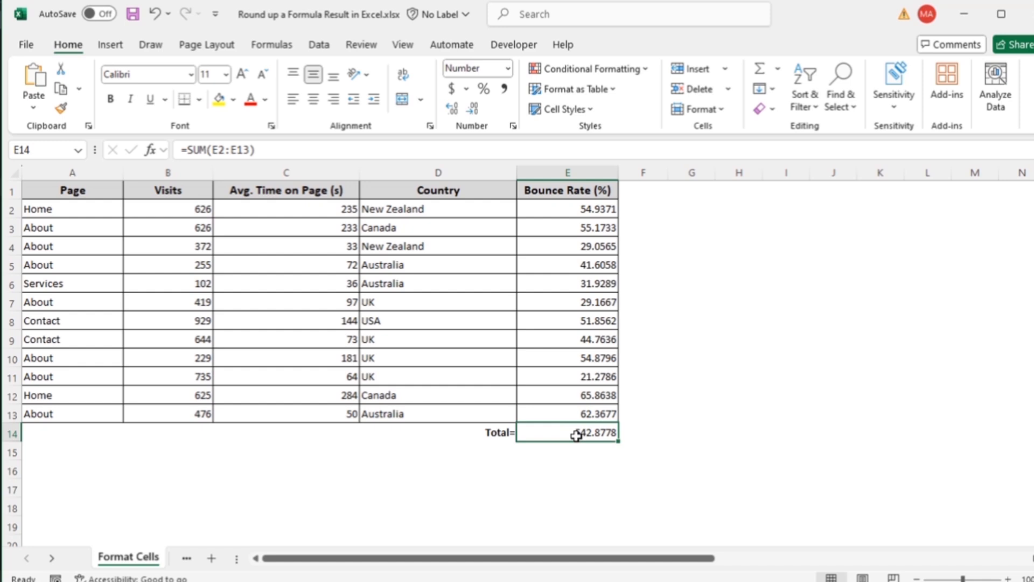
{"action": "left_click", "coordinate": [638, 486]}
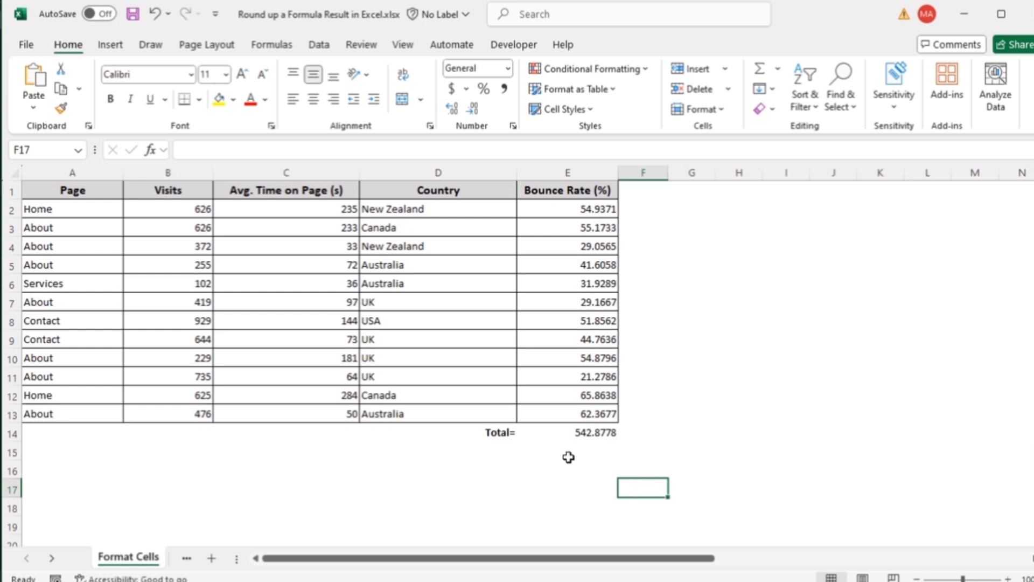
{"action": "left_click", "coordinate": [570, 437]}
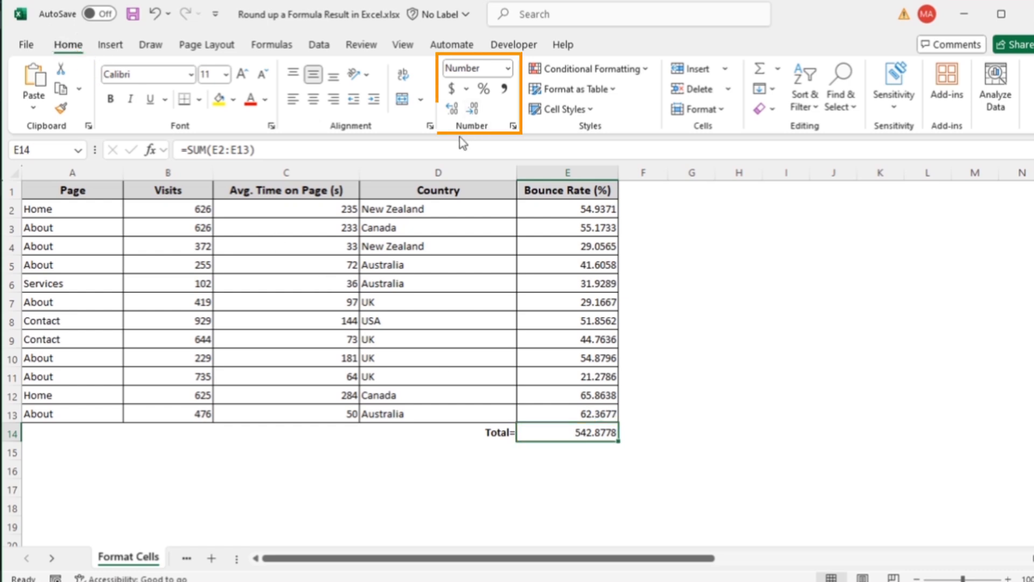
{"action": "left_click", "coordinate": [472, 110]}
{"action": "left_click", "coordinate": [472, 110]}
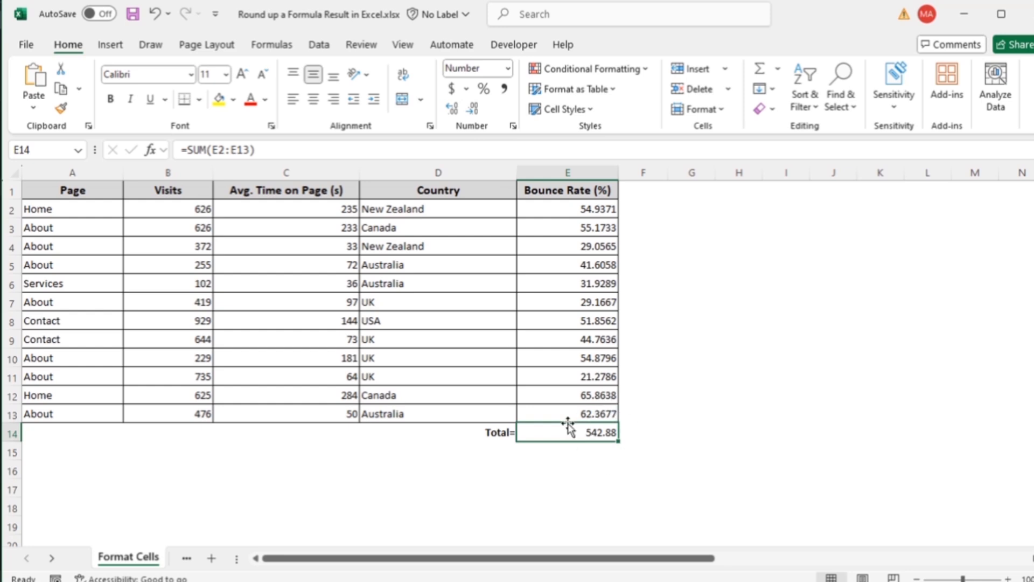
{"action": "left_click", "coordinate": [593, 500]}
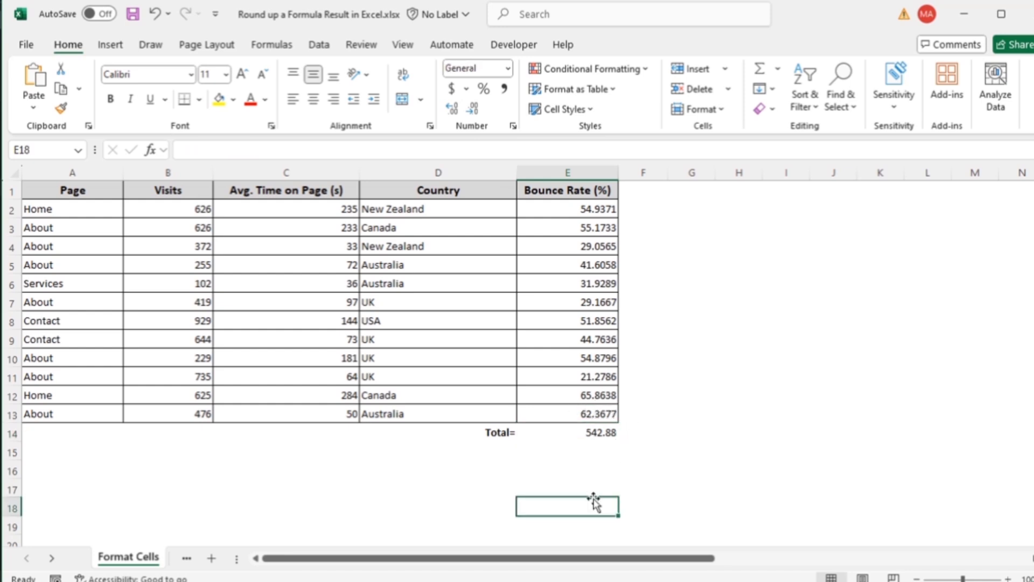
- Format the bounce rate total in E14 as a Number with 3 decimal places through Format Cells
{"action": "left_click", "coordinate": [568, 437]}
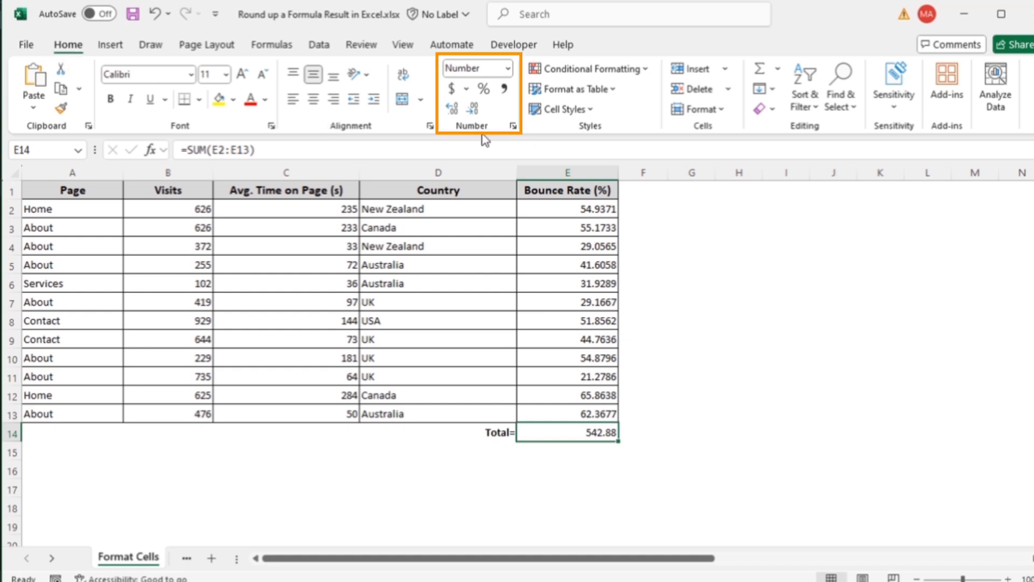
{"action": "left_click", "coordinate": [514, 126]}
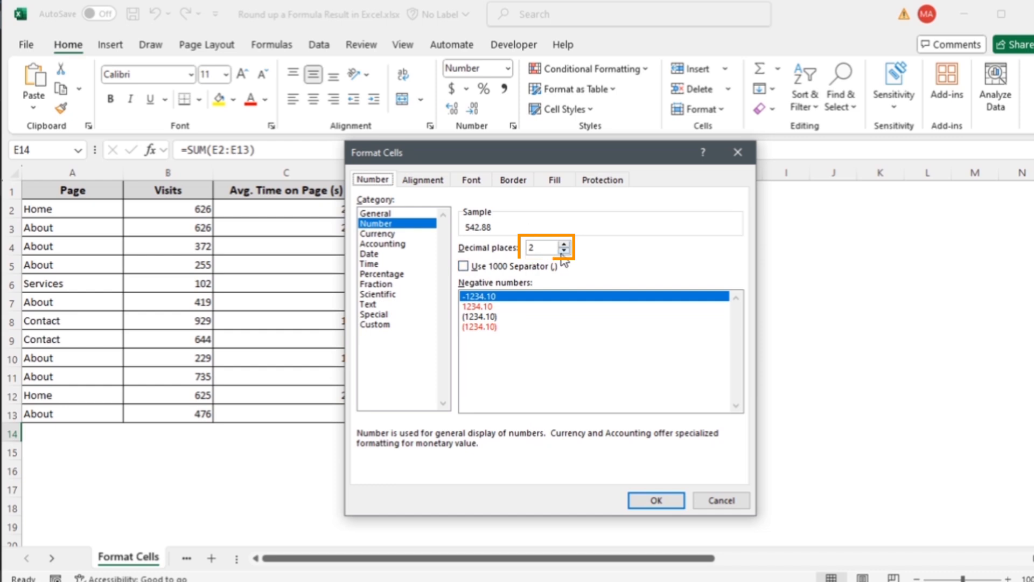
{"action": "double_click", "coordinate": [548, 249]}
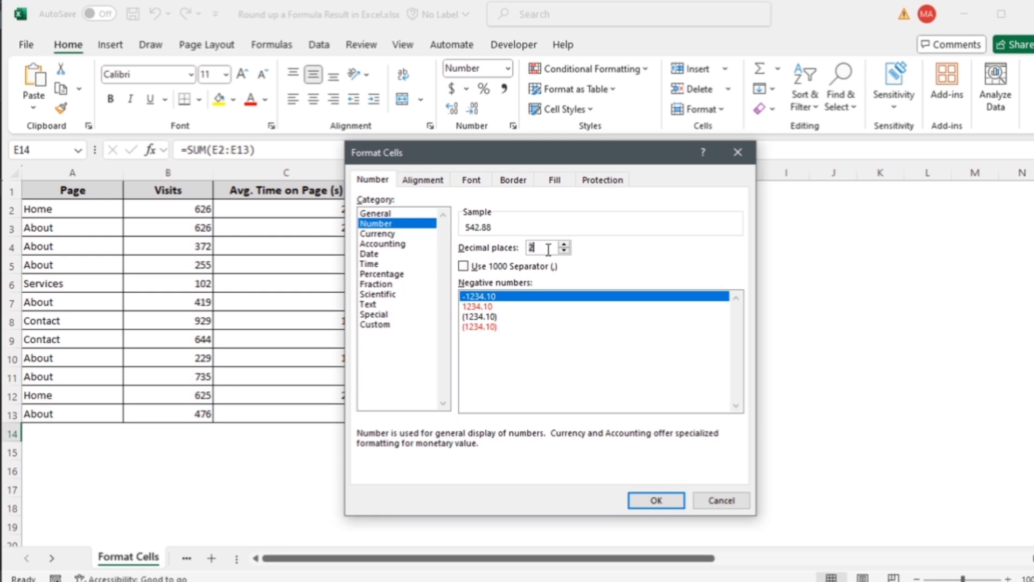
{"action": "type", "text": "3"}
{"action": "left_click", "coordinate": [653, 496]}
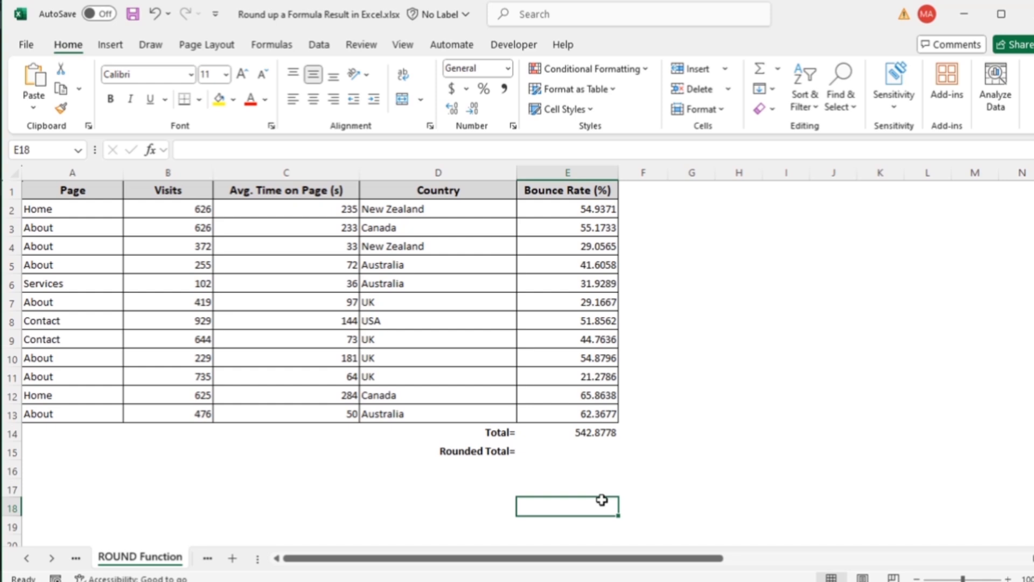
- On the ROUND Function sheet, enter =ROUND(E14, 2) in the Rounded Total cell E15
{"action": "left_click", "coordinate": [558, 451]}
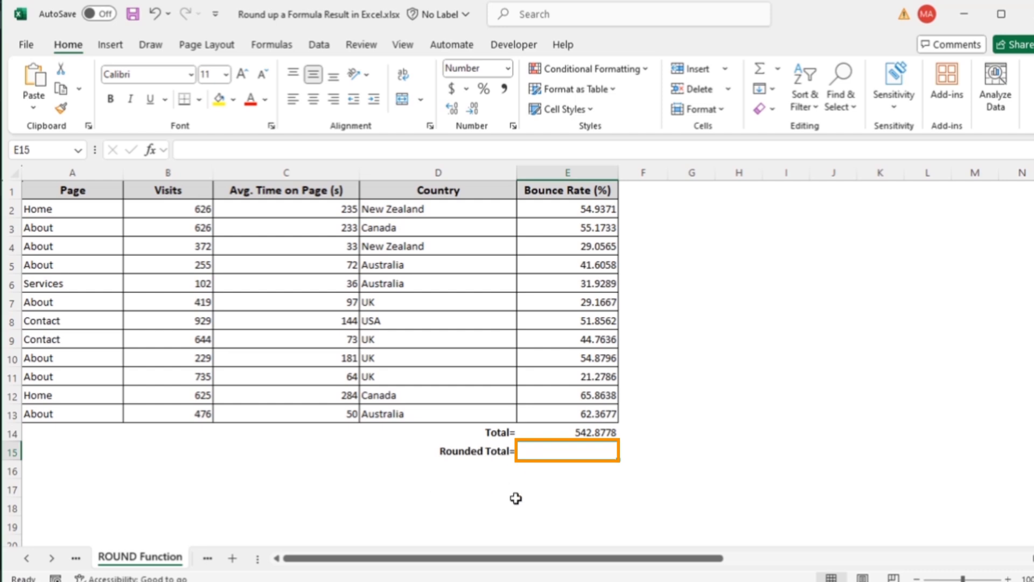
{"action": "left_click", "coordinate": [564, 530]}
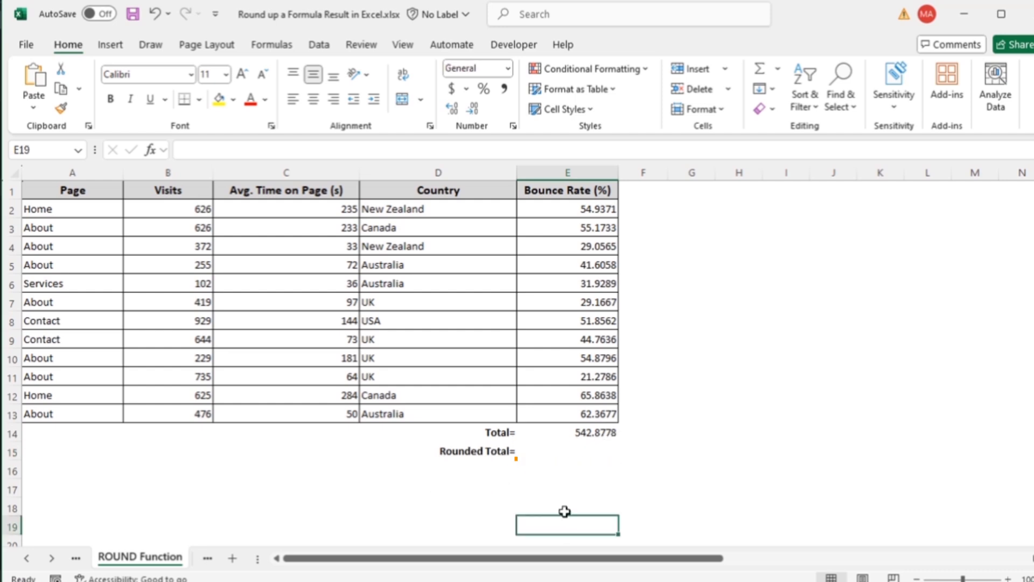
{"action": "left_click", "coordinate": [558, 453]}
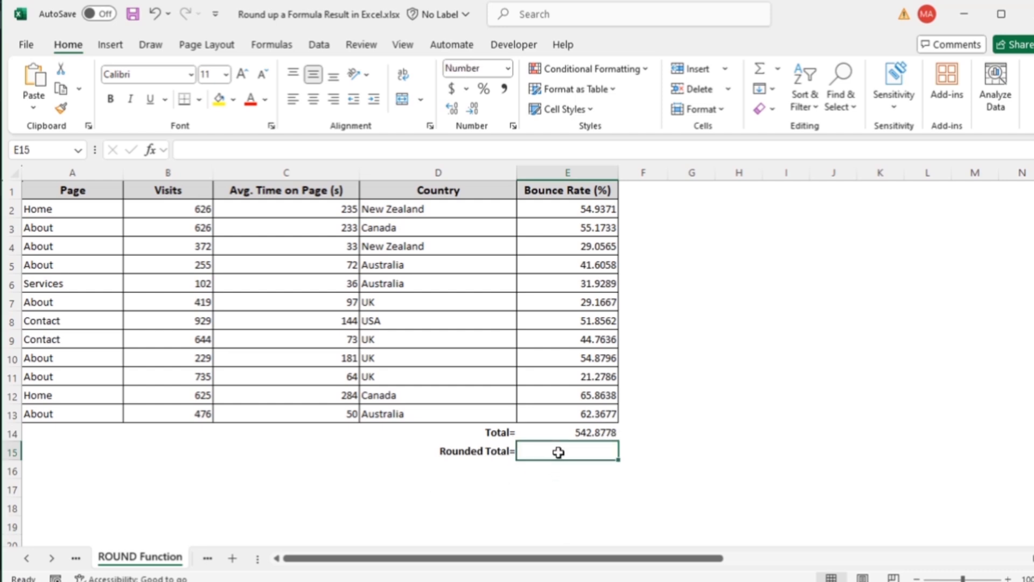
{"action": "type", "text": "="}
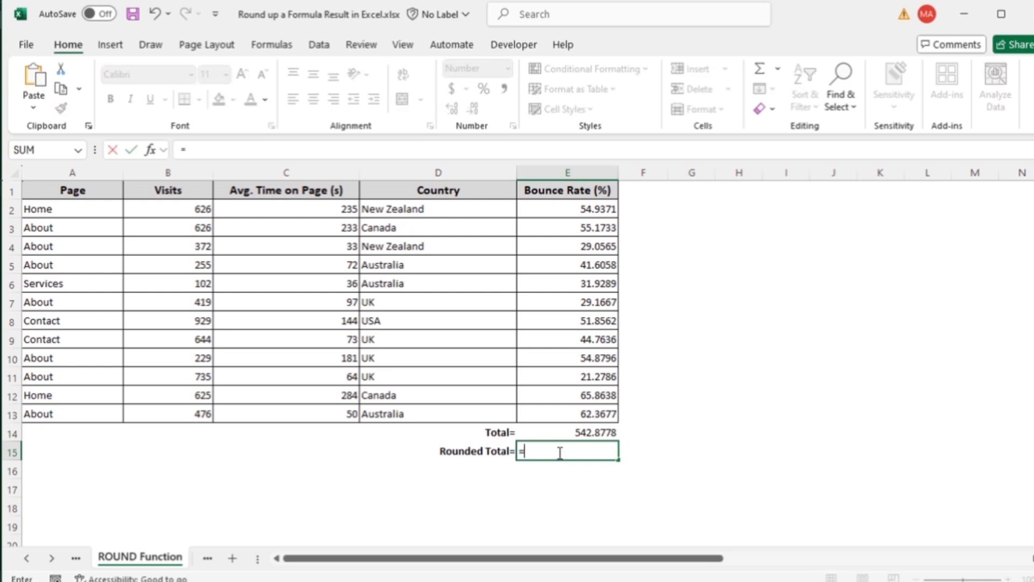
{"action": "type", "text": "rou"}
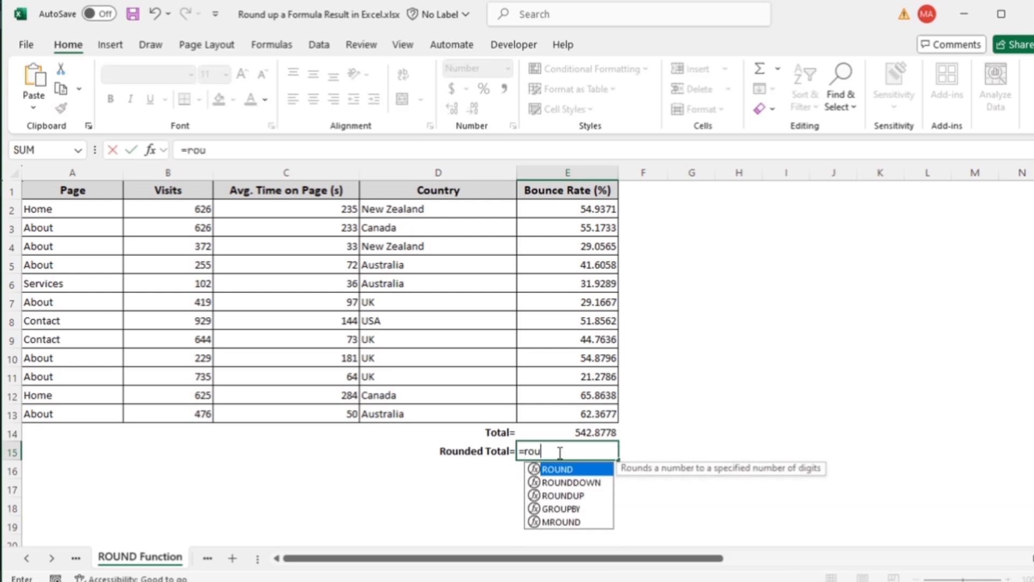
{"action": "key", "text": "Tab"}
{"action": "left_click", "coordinate": [570, 433]}
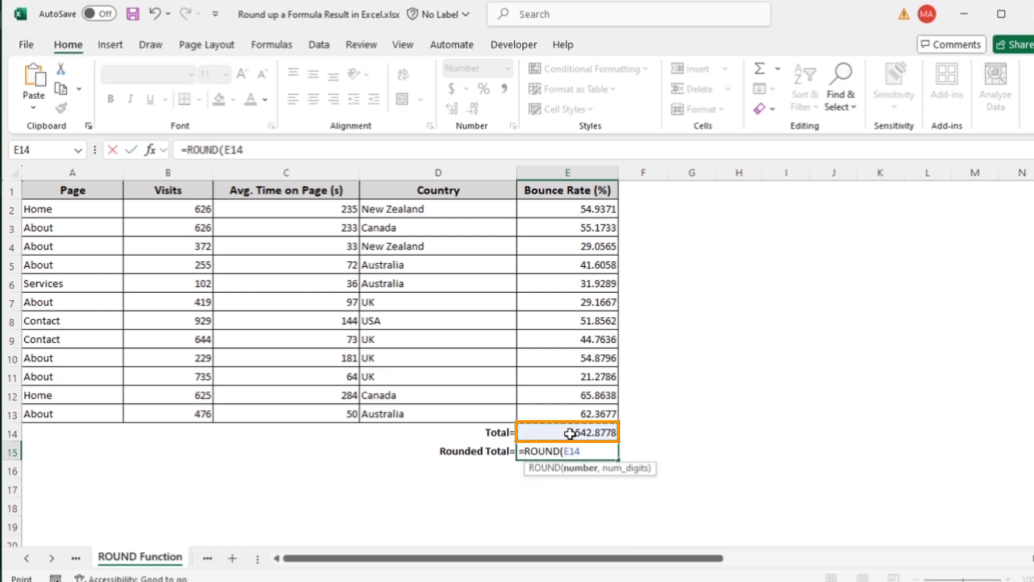
{"action": "type", "text": ", 2"}
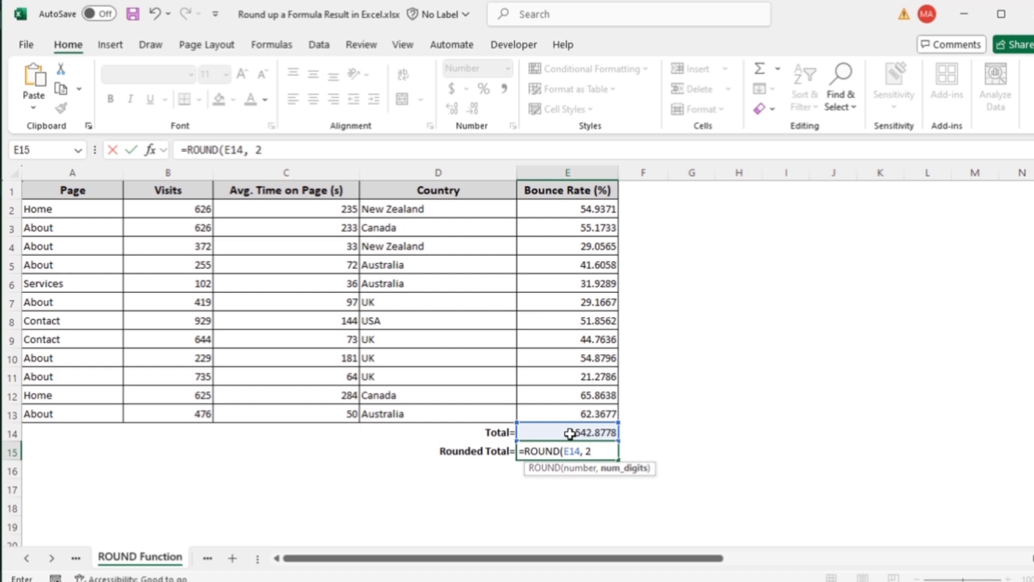
{"action": "type", "text": ")"}
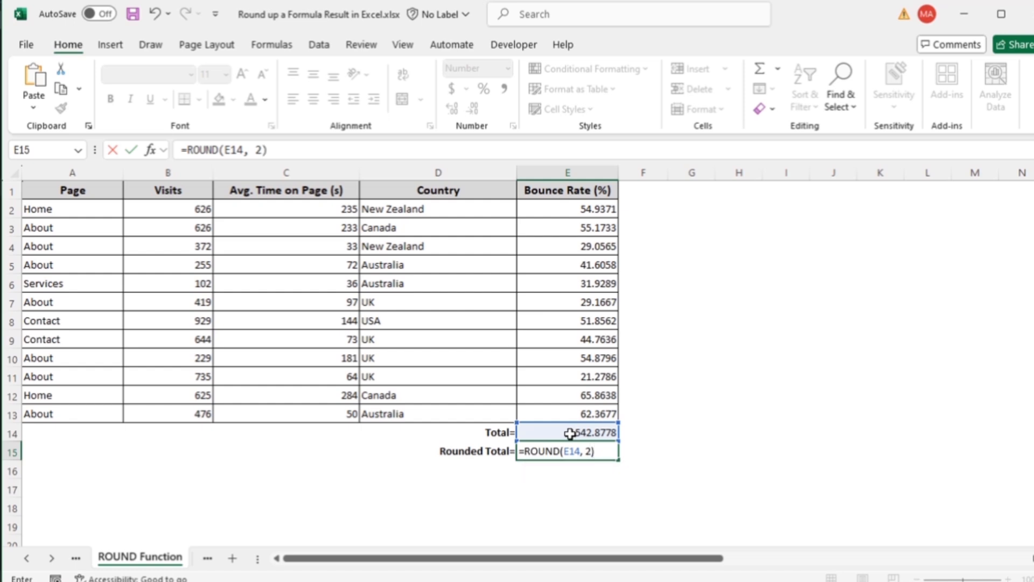
{"action": "key", "text": "Return"}
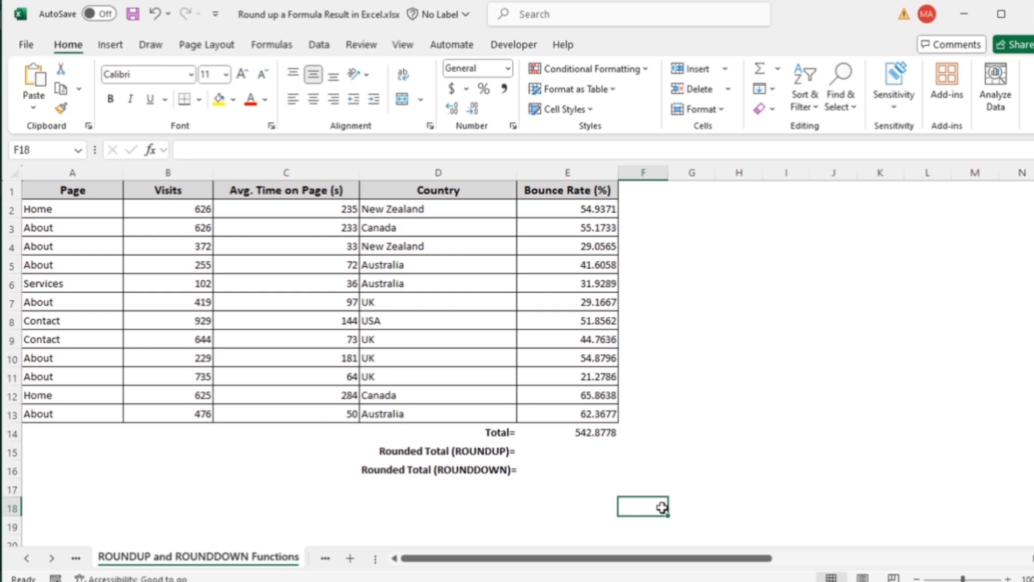
- On the ROUNDUP and ROUNDDOWN Functions sheet, enter =ROUNDUP(E14, 2) in the Rounded Total (ROUNDUP) cell E15
{"action": "left_click", "coordinate": [572, 452]}
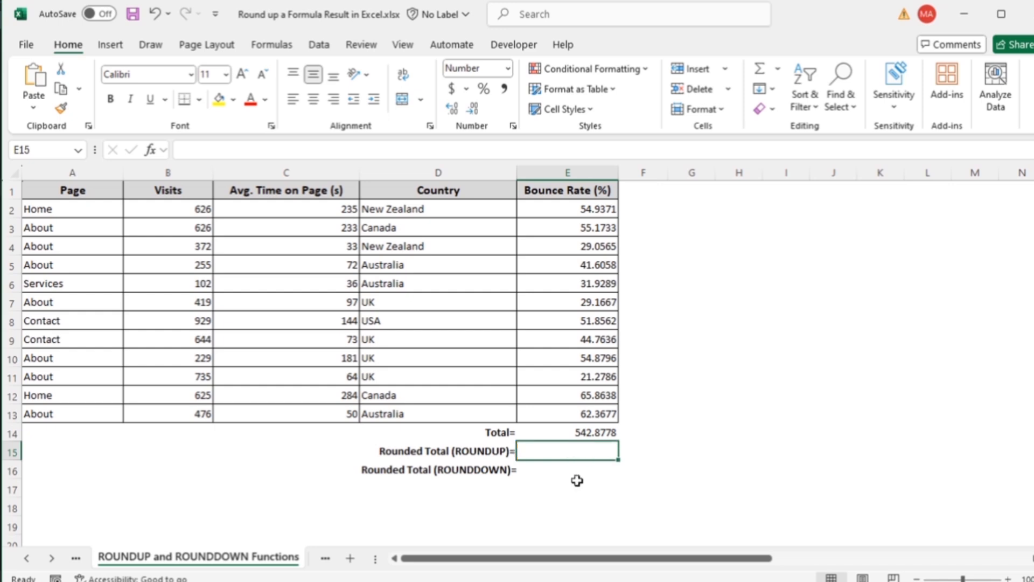
{"action": "left_click", "coordinate": [577, 471]}
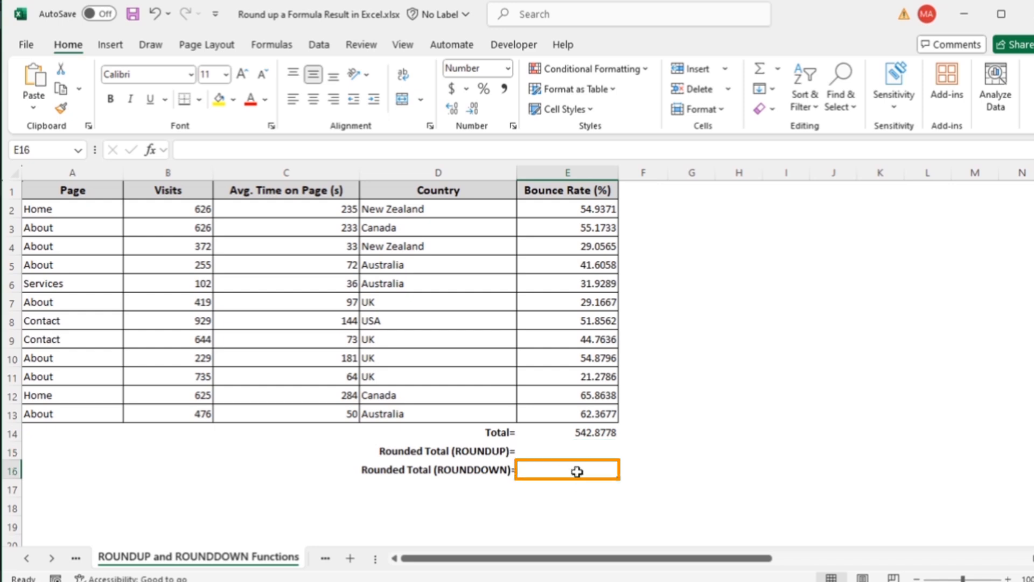
{"action": "left_click", "coordinate": [584, 495]}
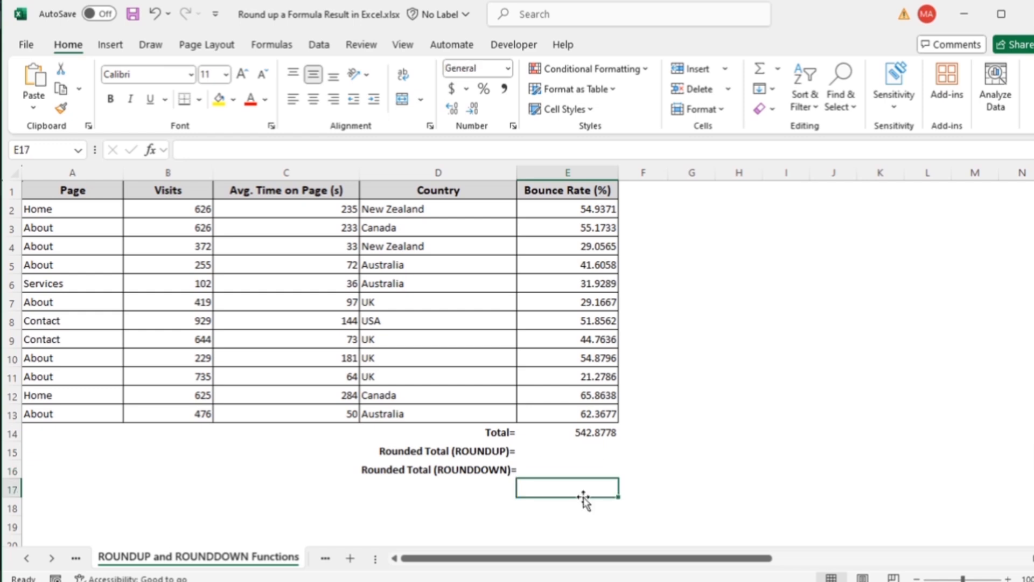
{"action": "left_click", "coordinate": [588, 451]}
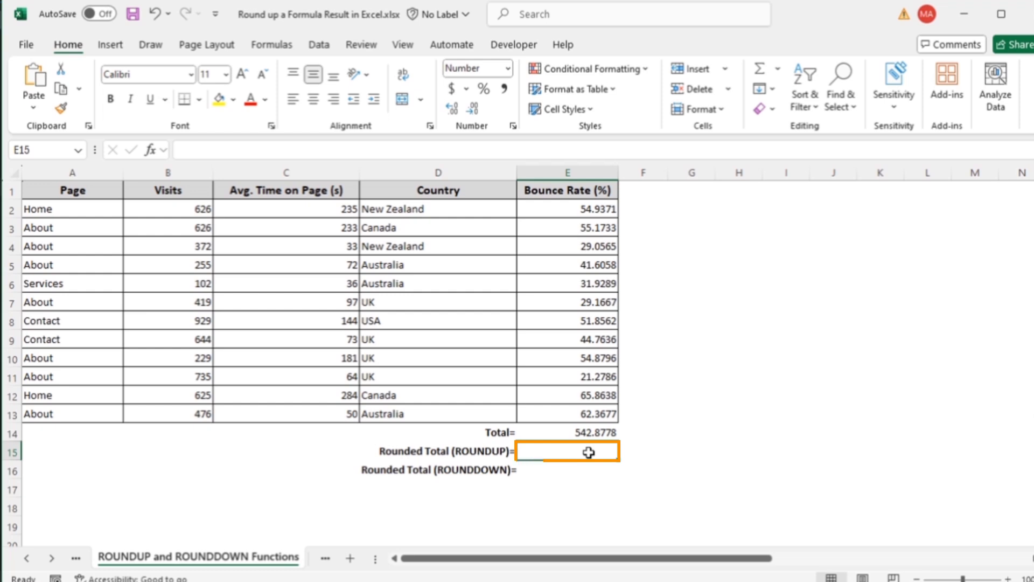
{"action": "type", "text": "=roundu"}
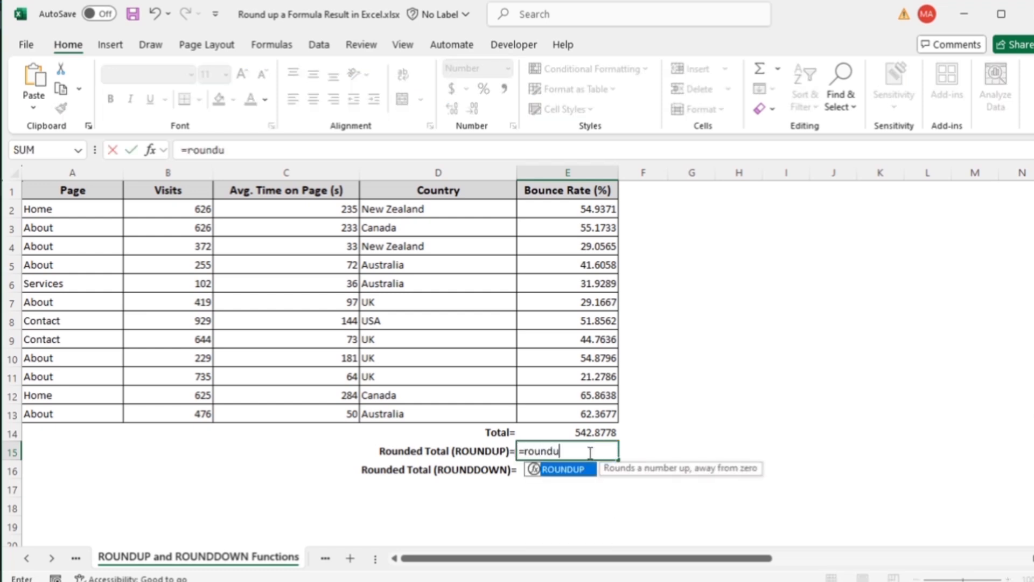
{"action": "key", "text": "Tab"}
{"action": "left_click", "coordinate": [599, 432]}
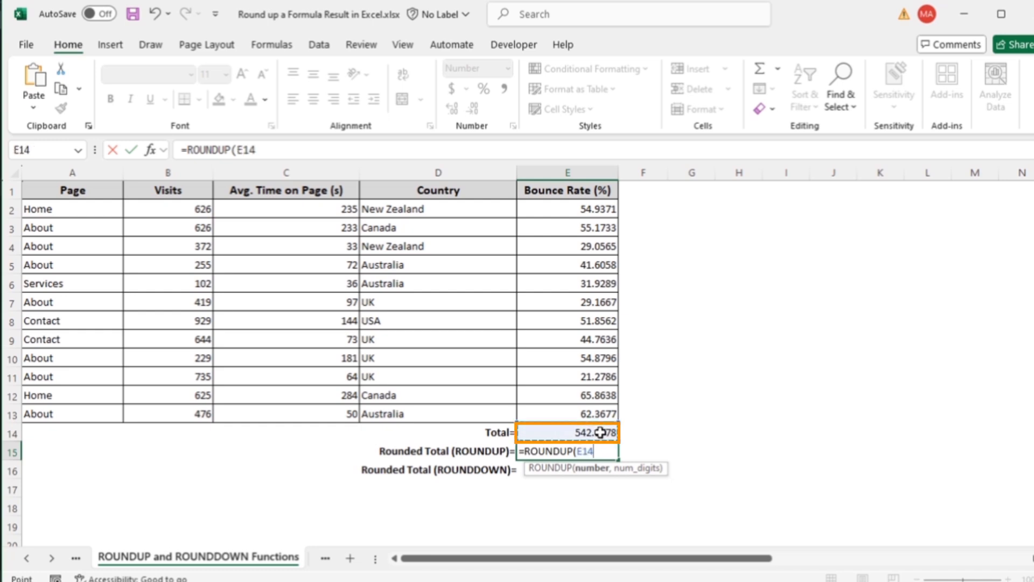
{"action": "type", "text": ", 2"}
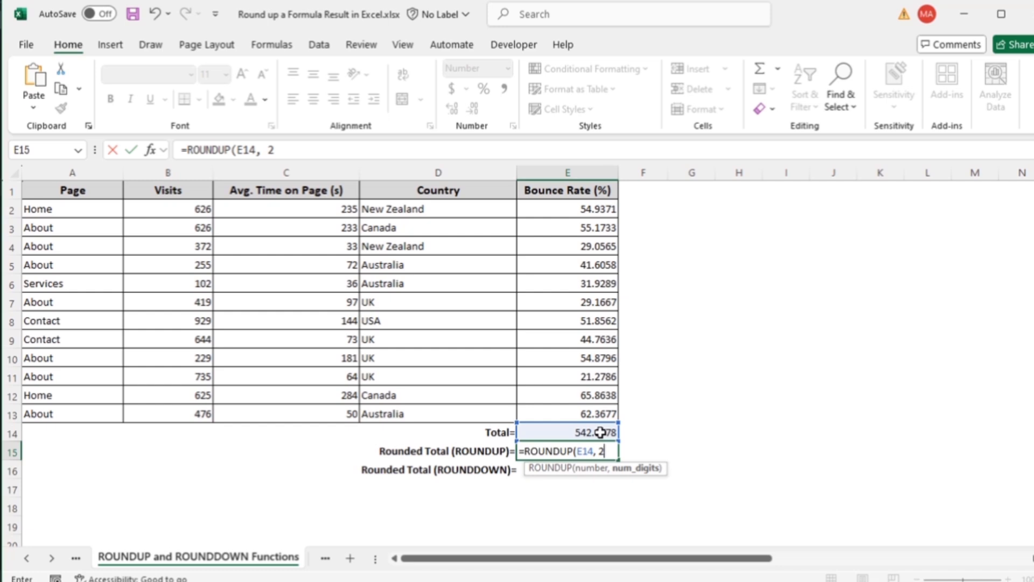
{"action": "type", "text": ")"}
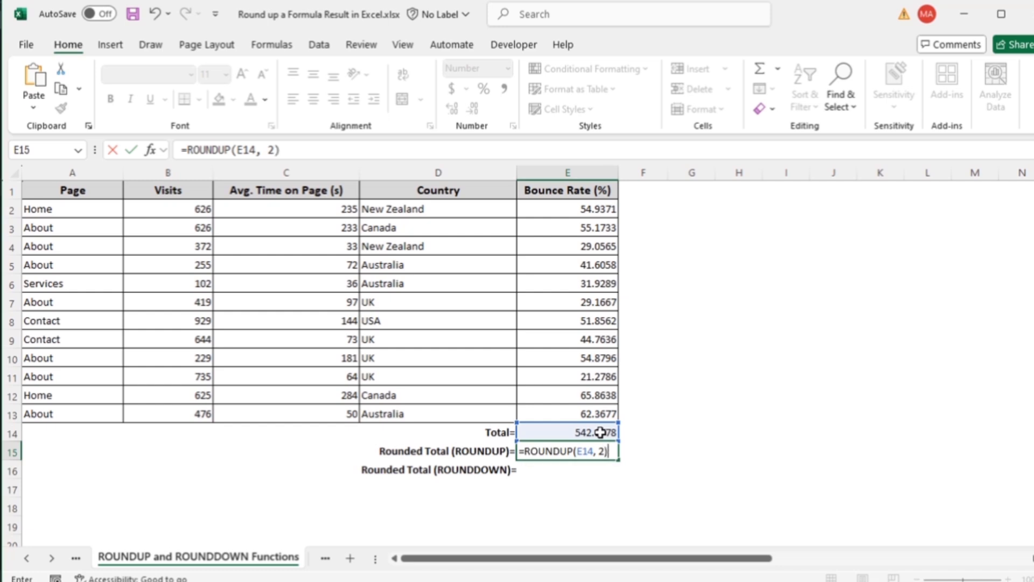
{"action": "key", "text": "Return"}
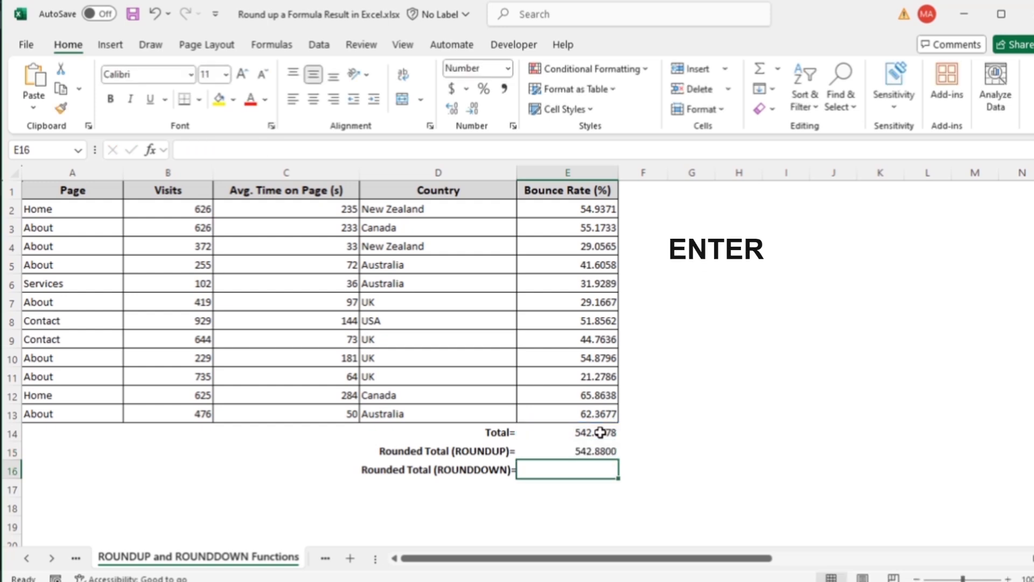
- Enter =ROUNDDOWN(E14, 2) in the Rounded Total (ROUNDDOWN) cell E16
{"action": "left_click", "coordinate": [564, 501]}
{"action": "left_click", "coordinate": [567, 472]}
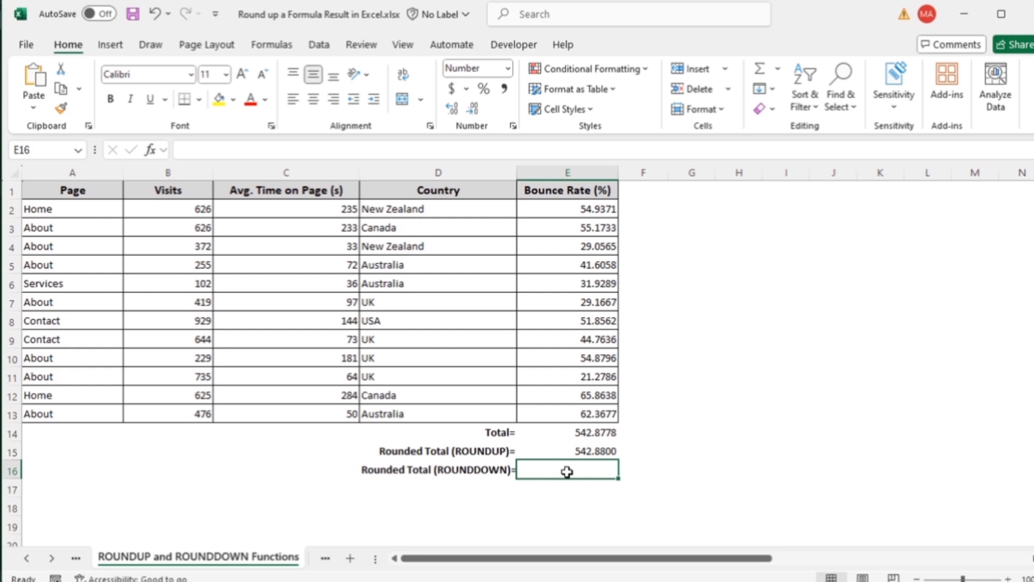
{"action": "type", "text": "=roundd"}
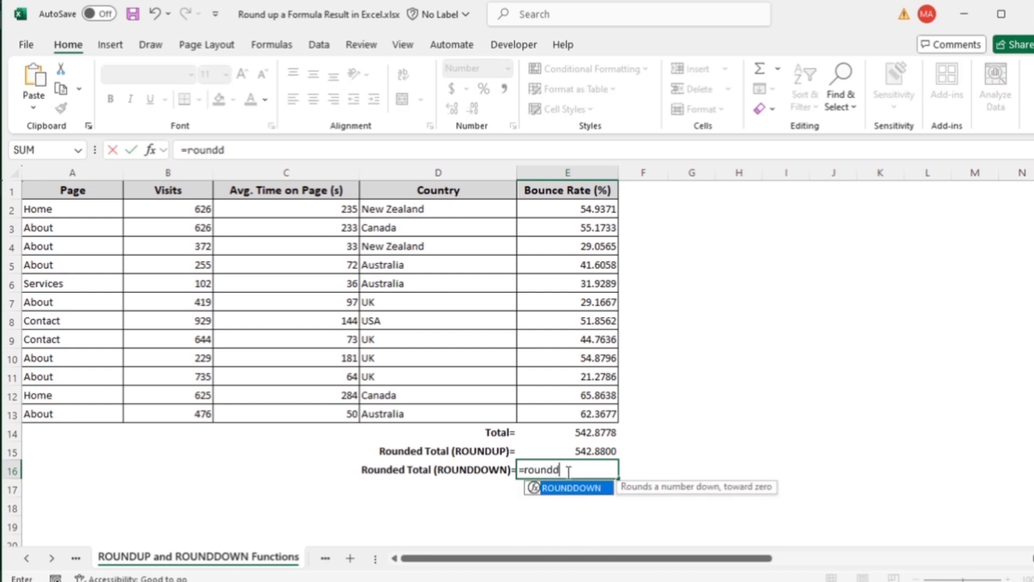
{"action": "key", "text": "Tab"}
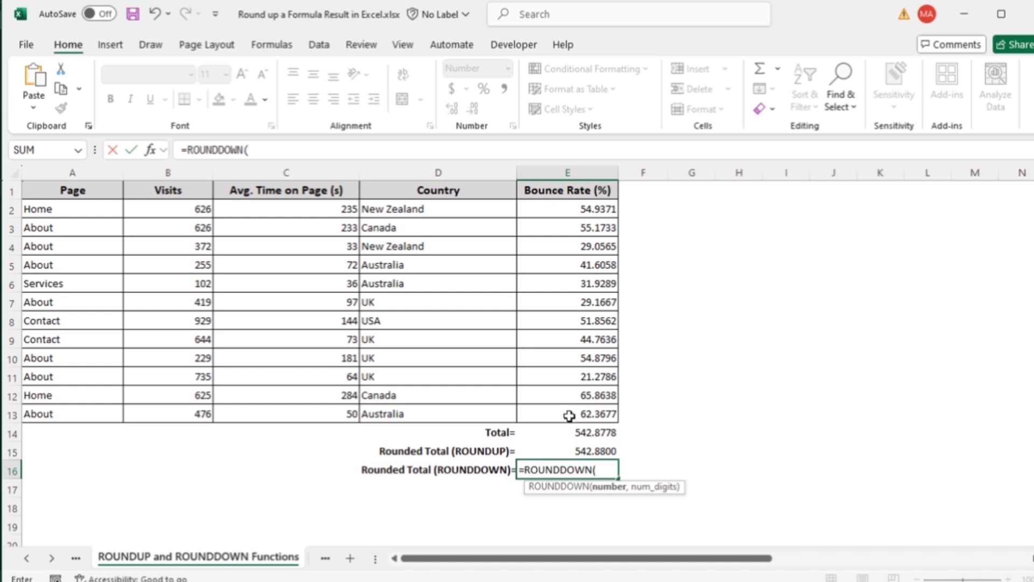
{"action": "left_click", "coordinate": [571, 434]}
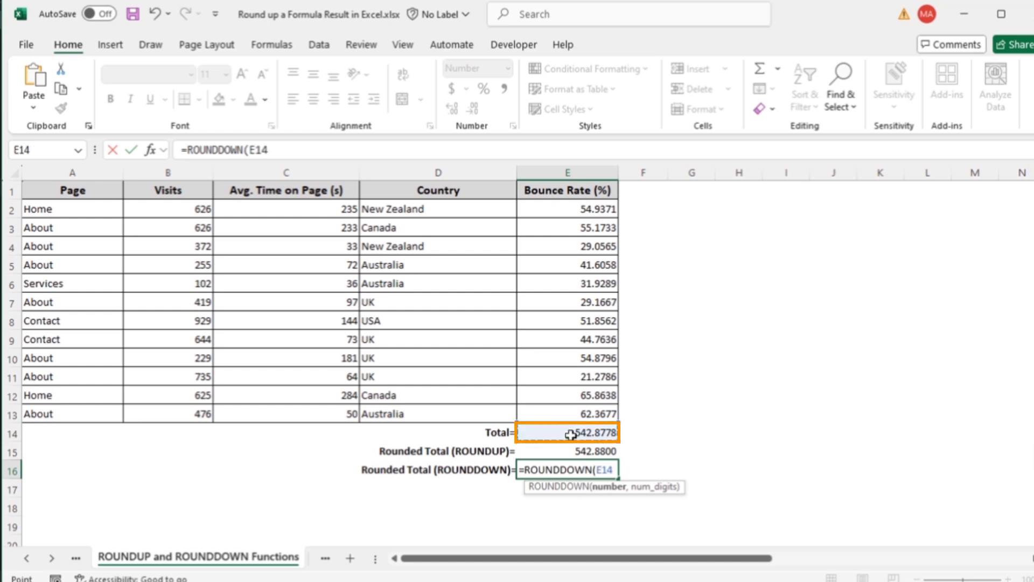
{"action": "type", "text": ", 2"}
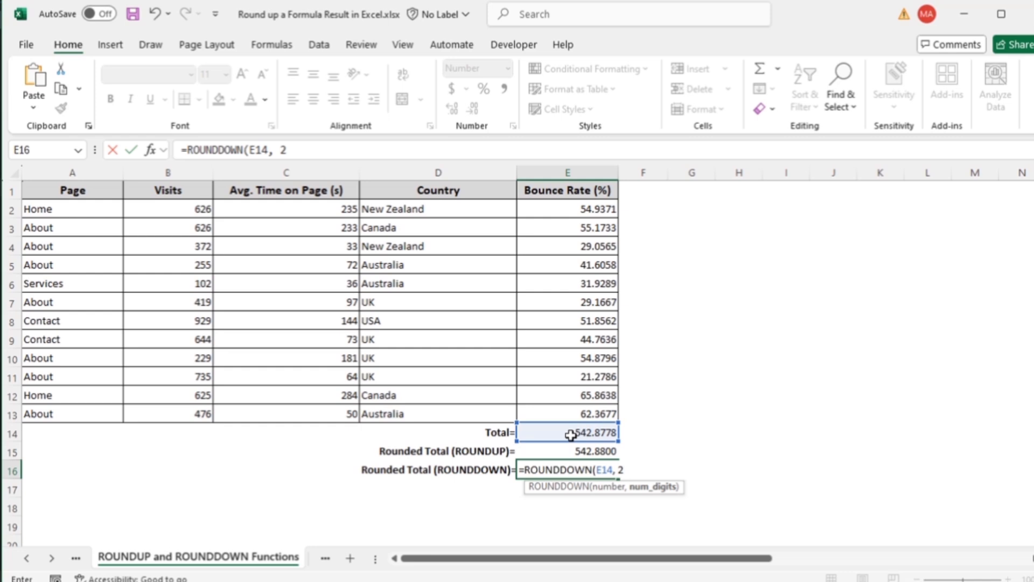
{"action": "type", "text": ")"}
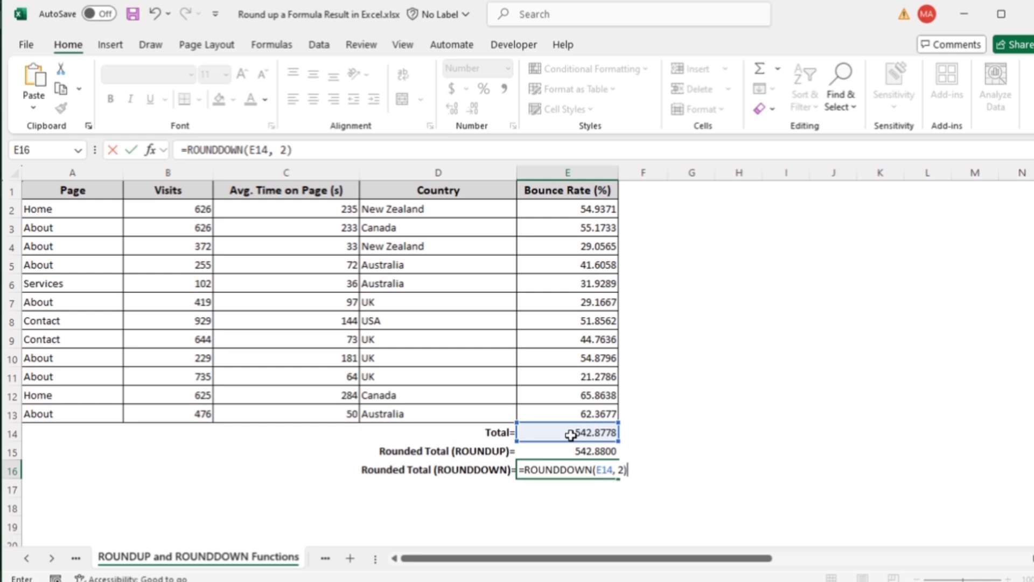
{"action": "key", "text": "Return"}
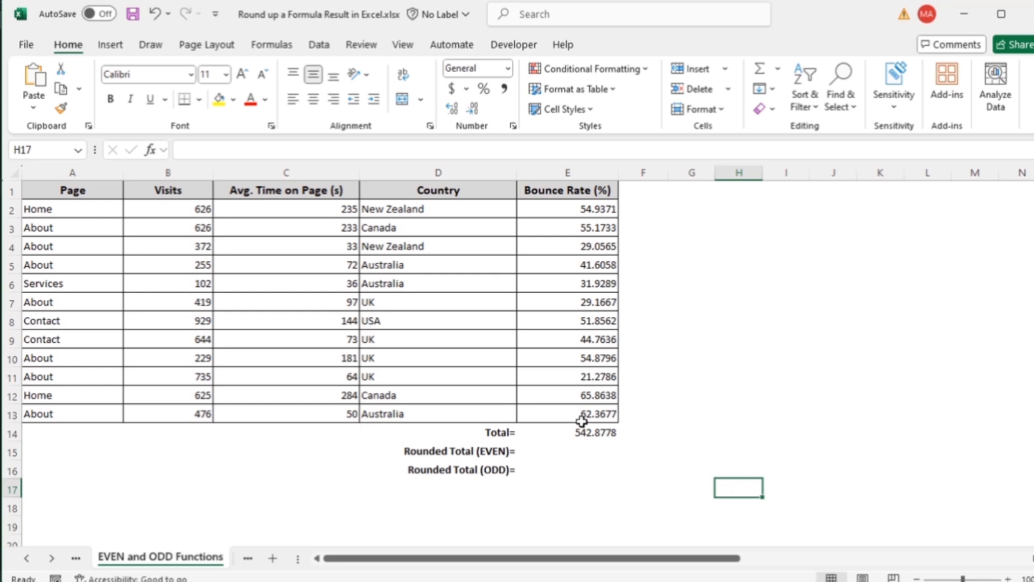
- On the EVEN and ODD Functions sheet, enter =EVEN(E14) in the Rounded Total (EVEN) cell E15
{"action": "left_click", "coordinate": [554, 452]}
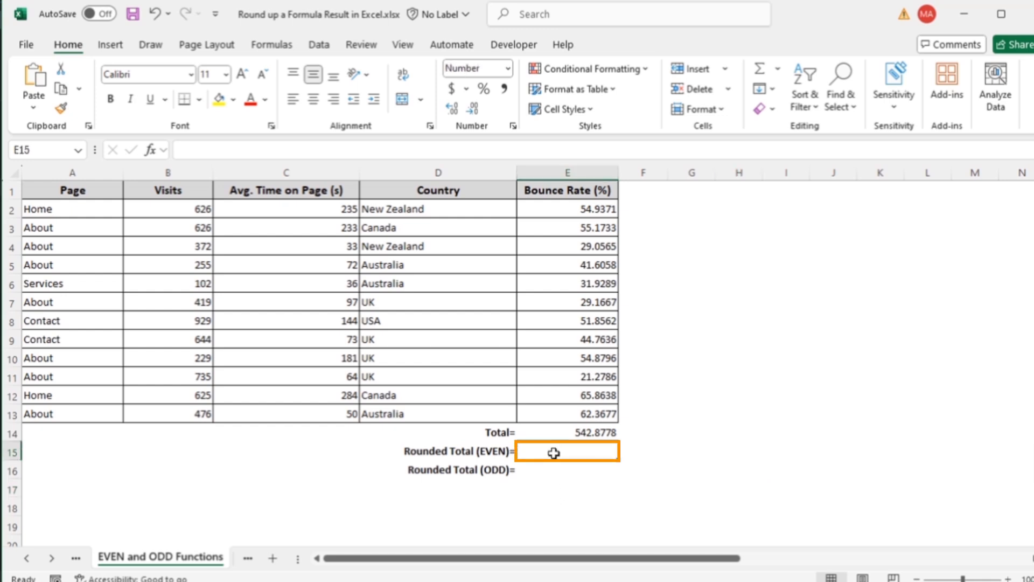
{"action": "type", "text": "="}
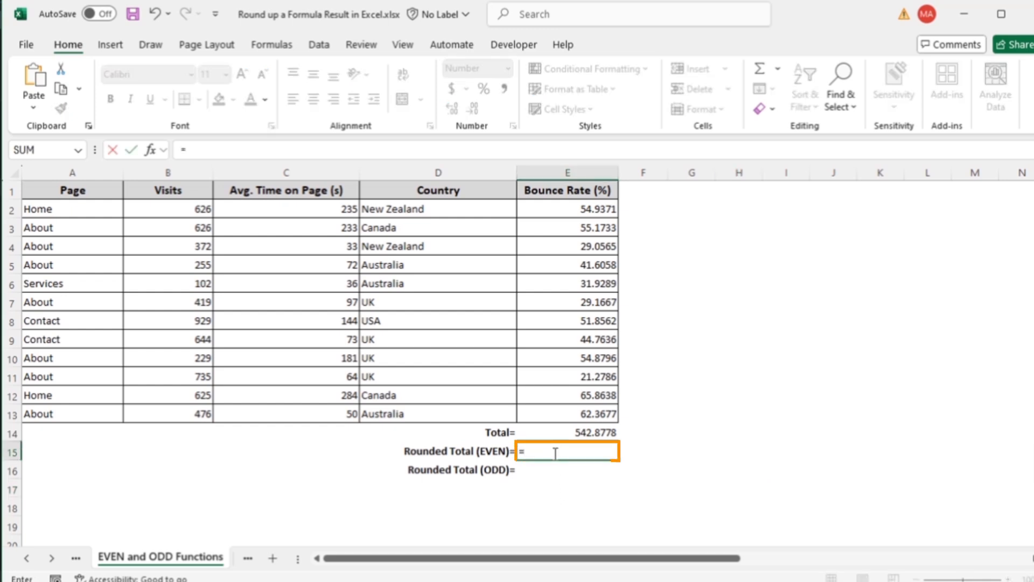
{"action": "type", "text": "even"}
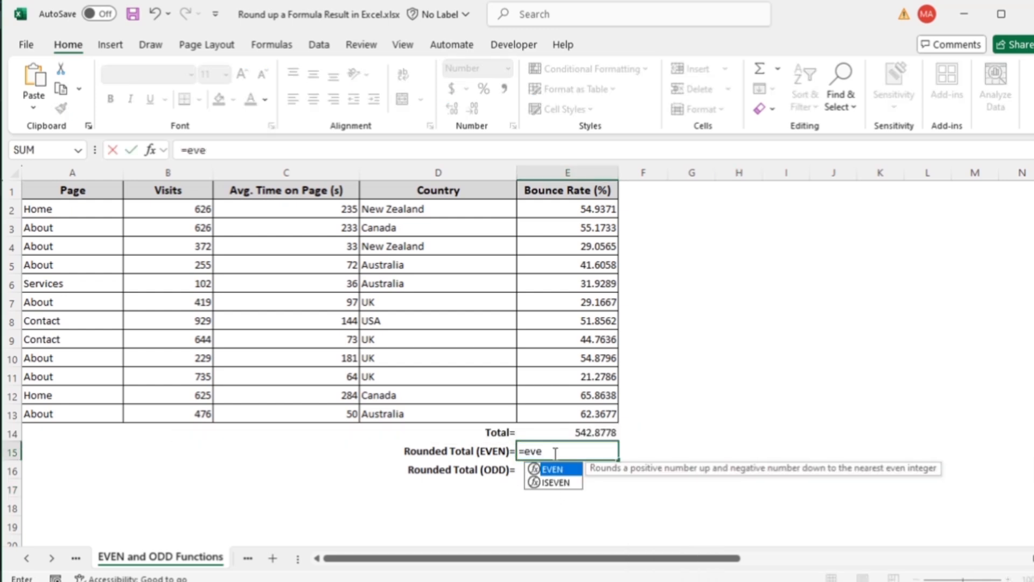
{"action": "key", "text": "Tab"}
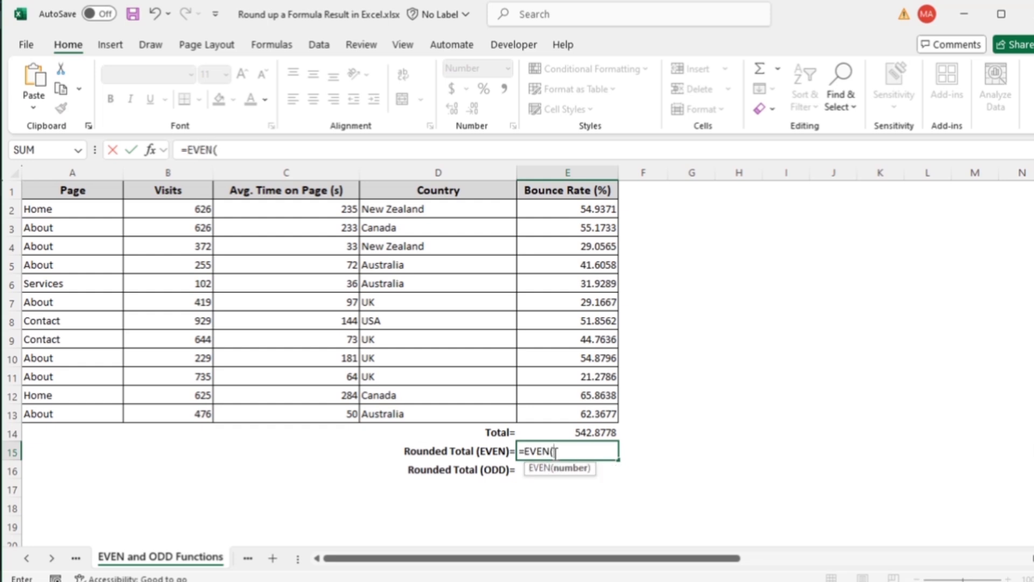
{"action": "left_click", "coordinate": [576, 431]}
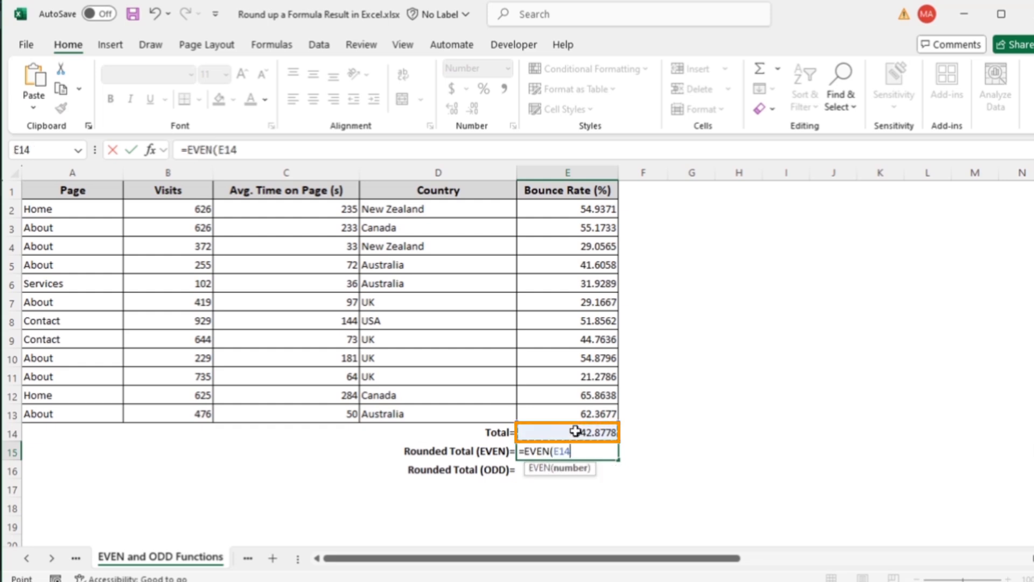
{"action": "type", "text": ")"}
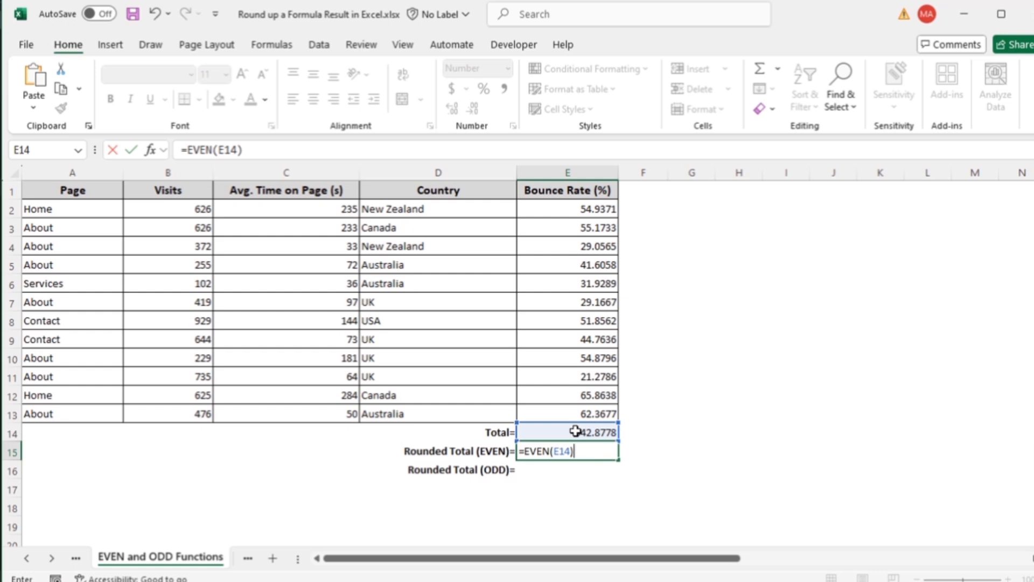
{"action": "key", "text": "Return"}
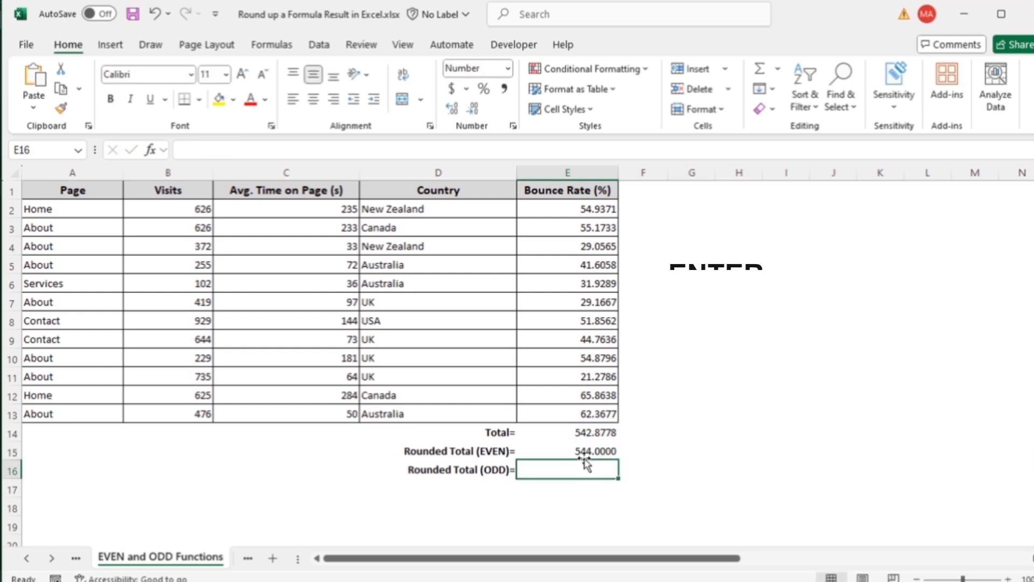
{"action": "left_click", "coordinate": [610, 521]}
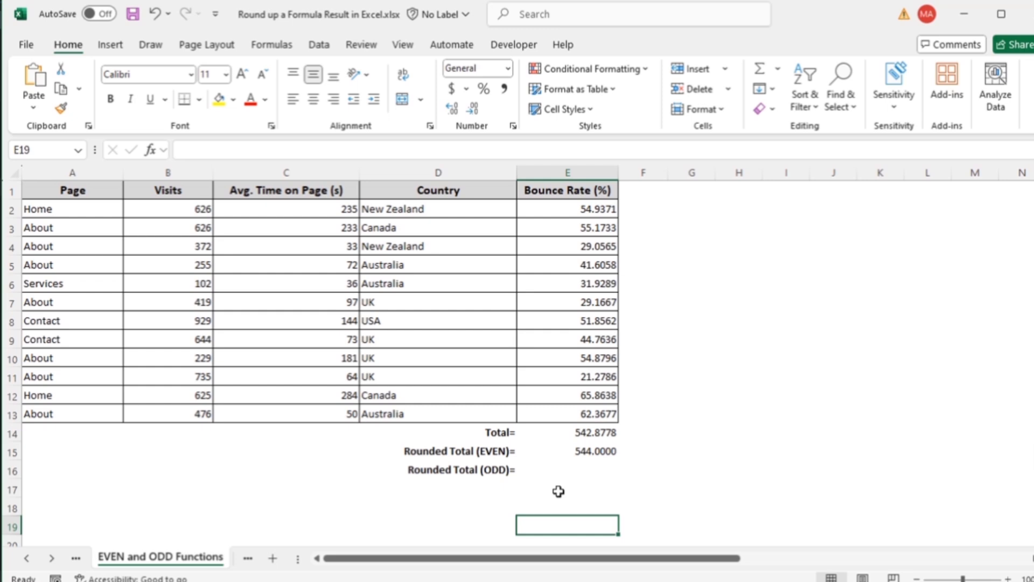
- Enter =ODD(E14) in the Rounded Total (ODD) cell E16 and check the formulas in E15 and E16
{"action": "left_click", "coordinate": [549, 471]}
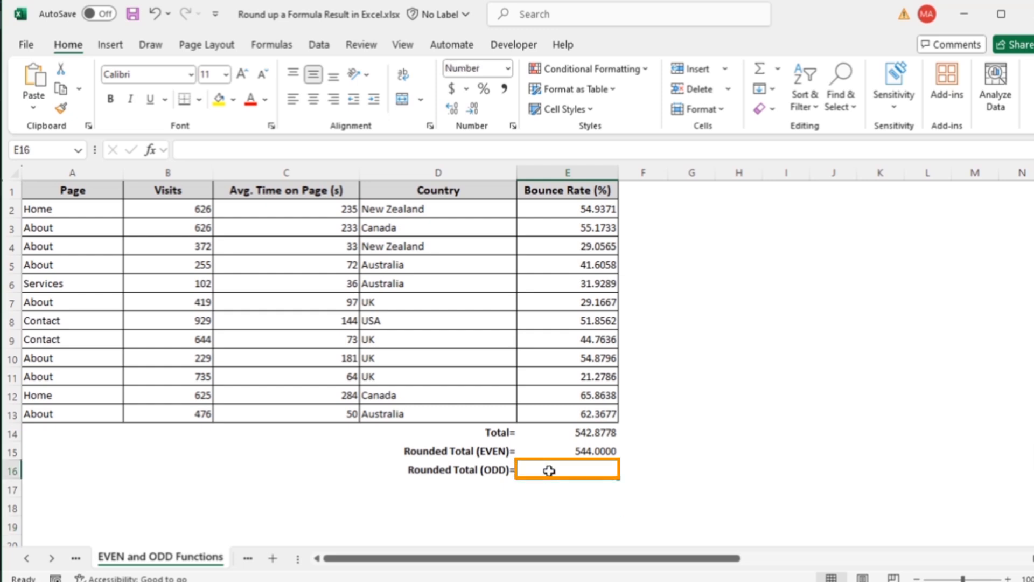
{"action": "type", "text": "="}
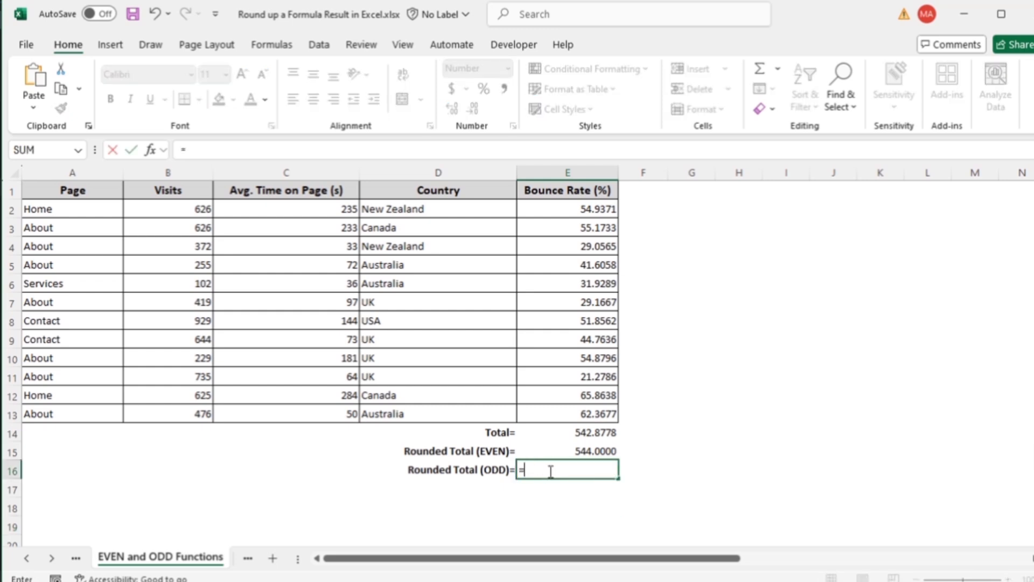
{"action": "type", "text": "odd"}
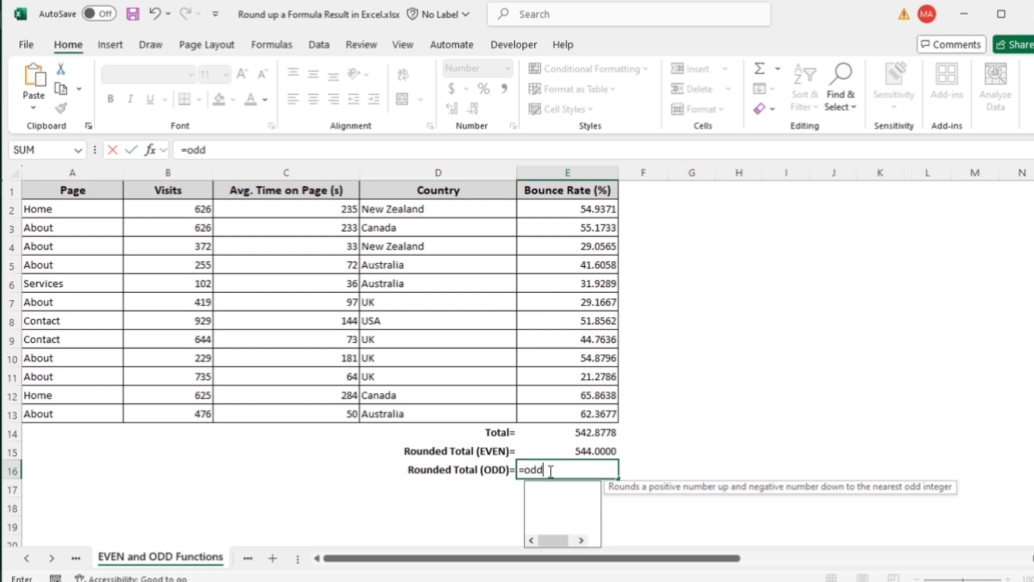
{"action": "key", "text": "Tab"}
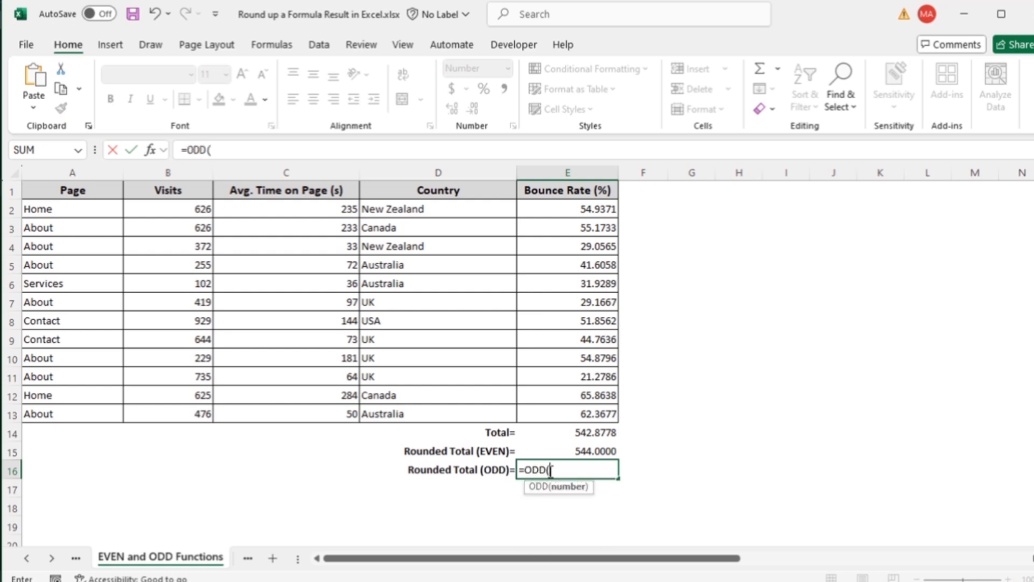
{"action": "left_click", "coordinate": [560, 434]}
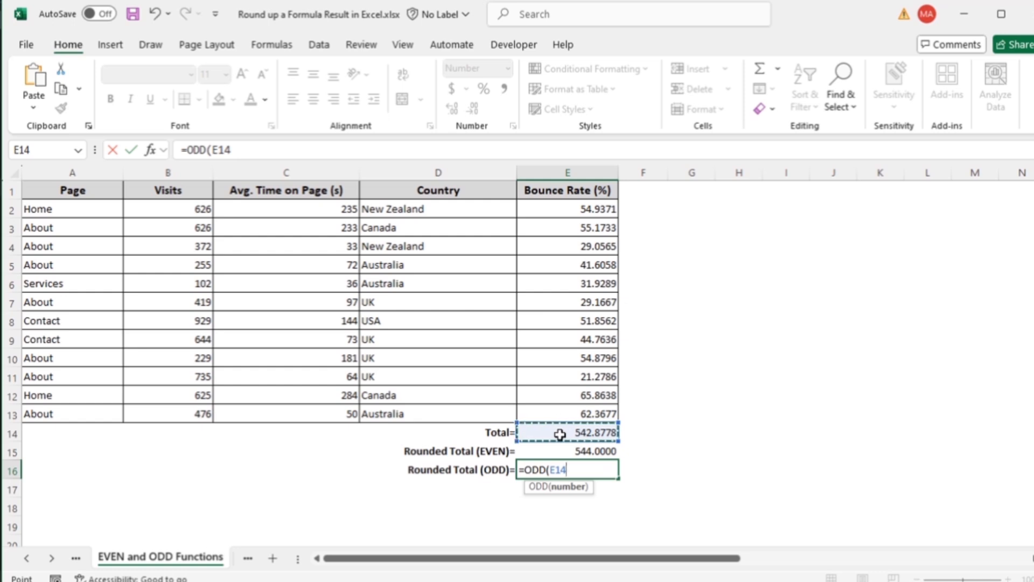
{"action": "type", "text": ")"}
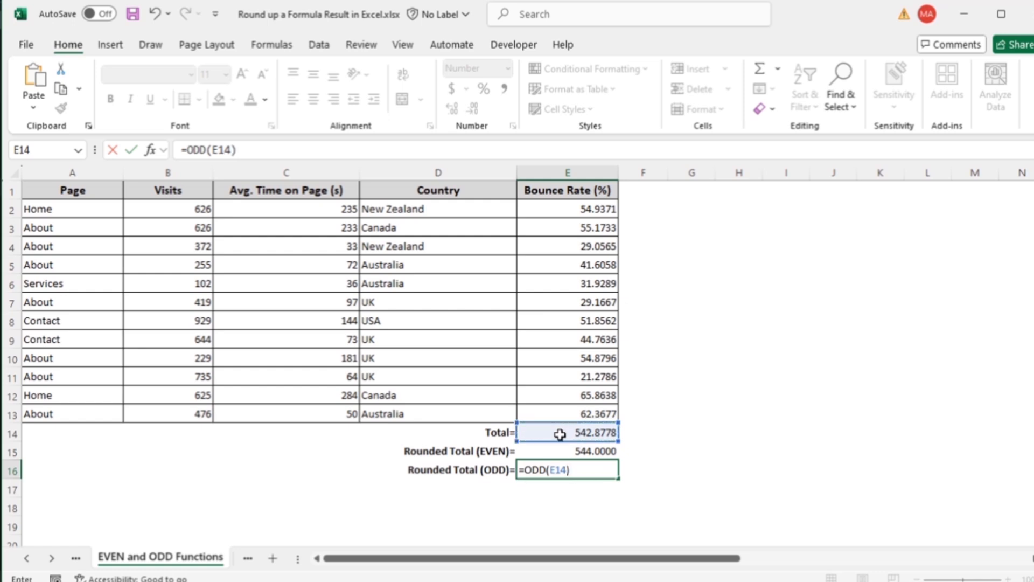
{"action": "key", "text": "Return"}
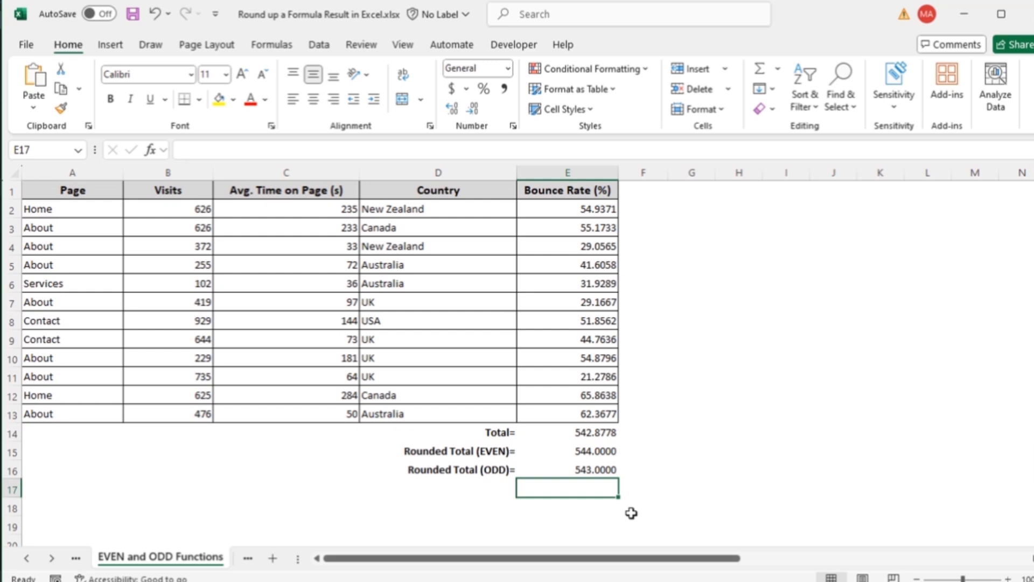
{"action": "left_click", "coordinate": [541, 454]}
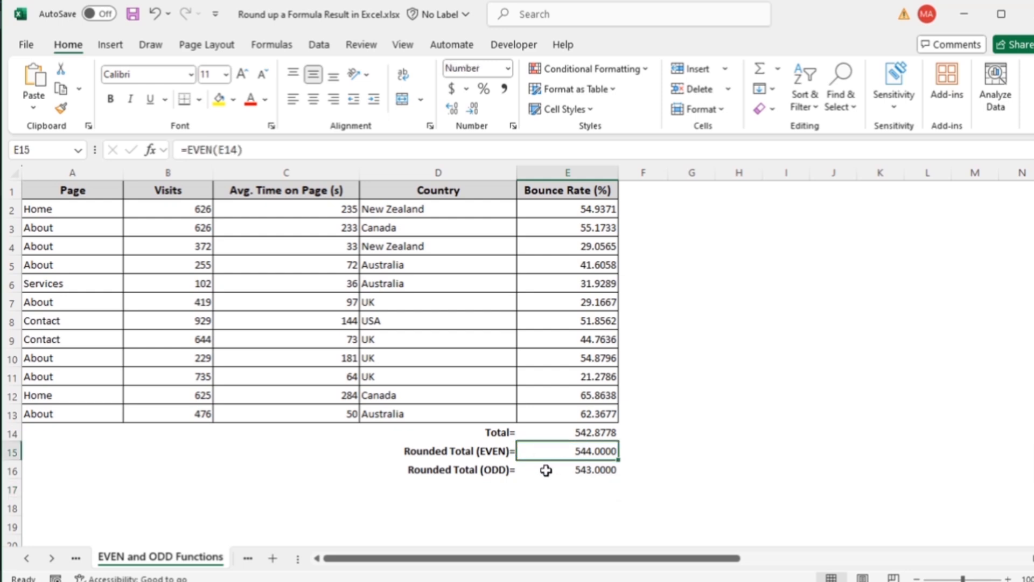
{"action": "left_click", "coordinate": [547, 472]}
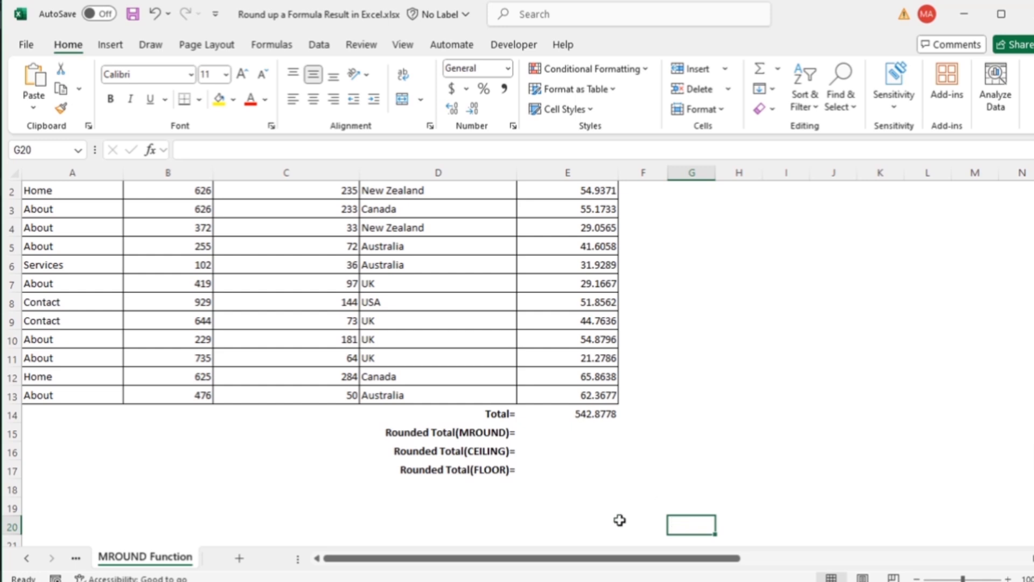
- On the MROUND Function sheet, enter =MROUND(E14, 2) in the Rounded Total (MROUND) cell E15
{"action": "left_click", "coordinate": [575, 429]}
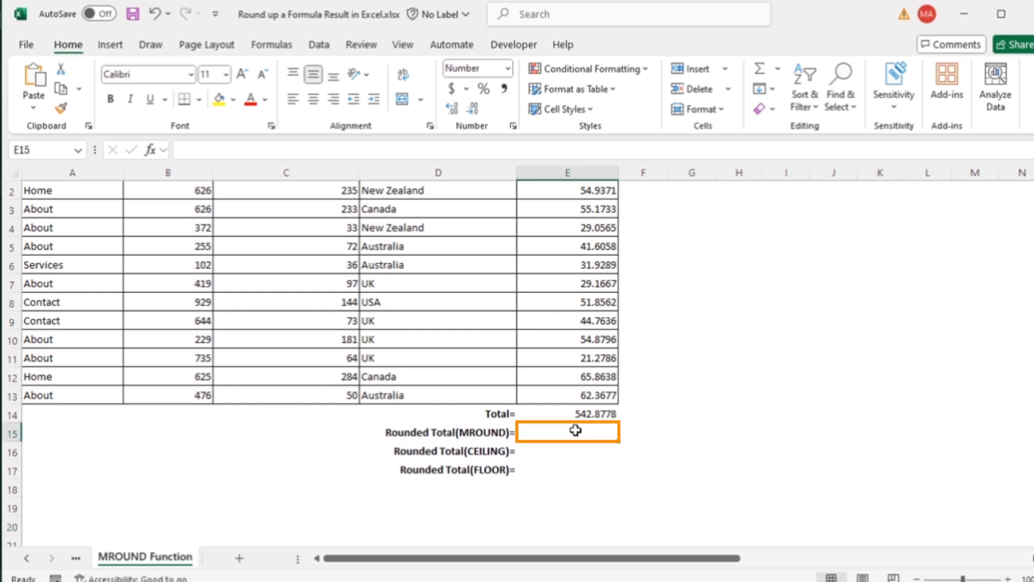
{"action": "type", "text": "="}
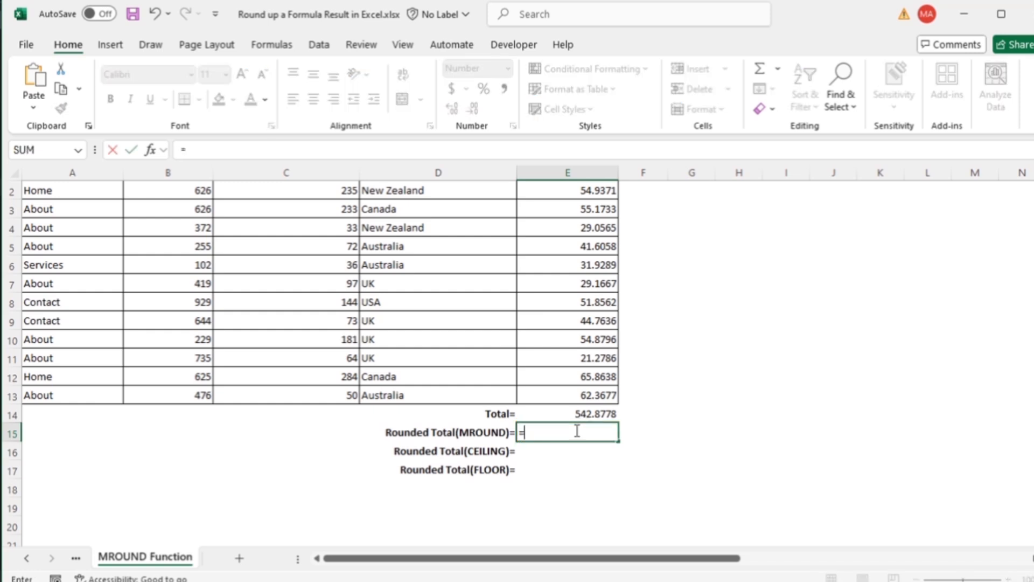
{"action": "type", "text": "mrou"}
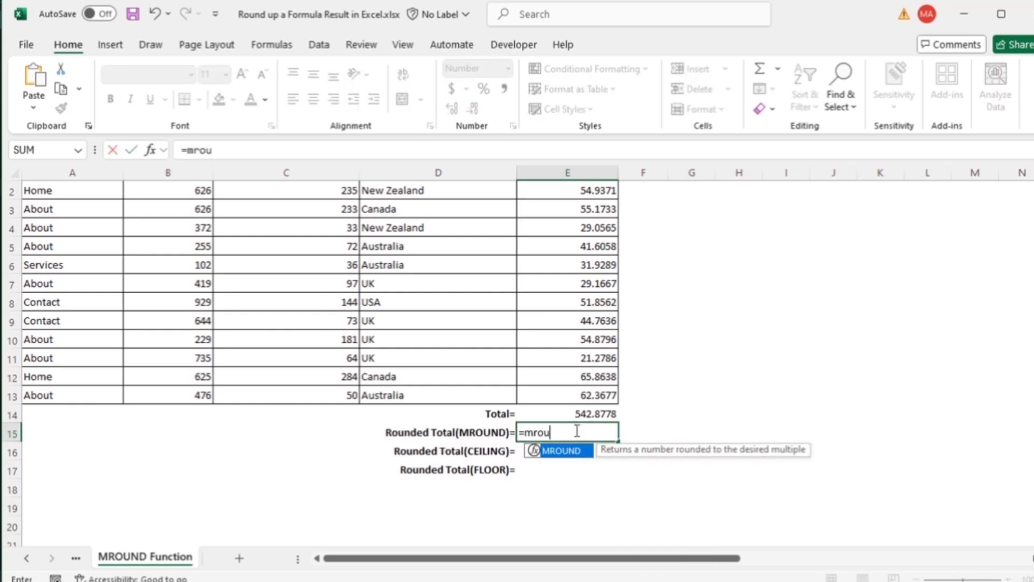
{"action": "key", "text": "Tab"}
{"action": "left_click", "coordinate": [584, 413]}
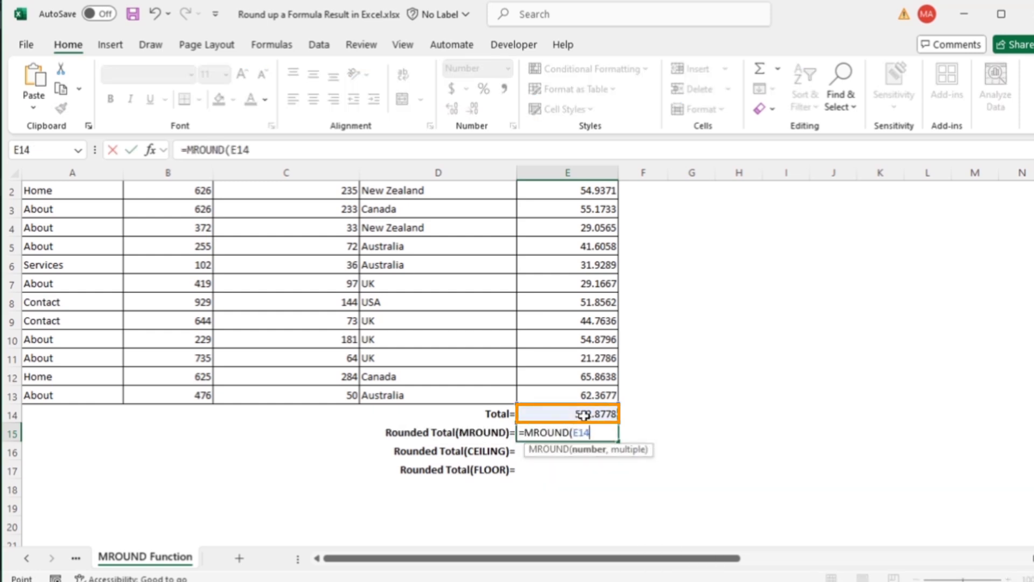
{"action": "type", "text": ", 2"}
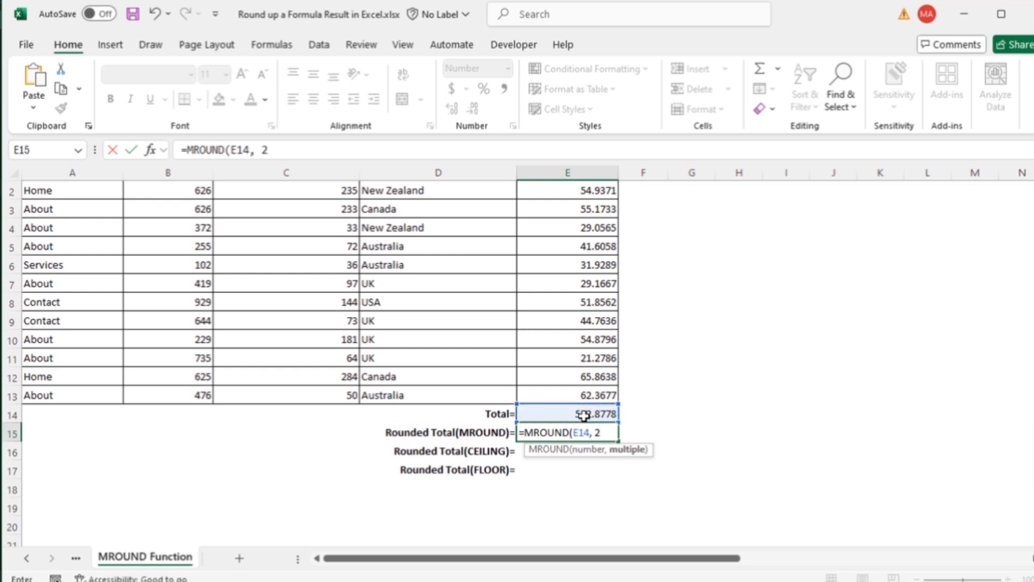
{"action": "type", "text": ")"}
{"action": "key", "text": "Return"}
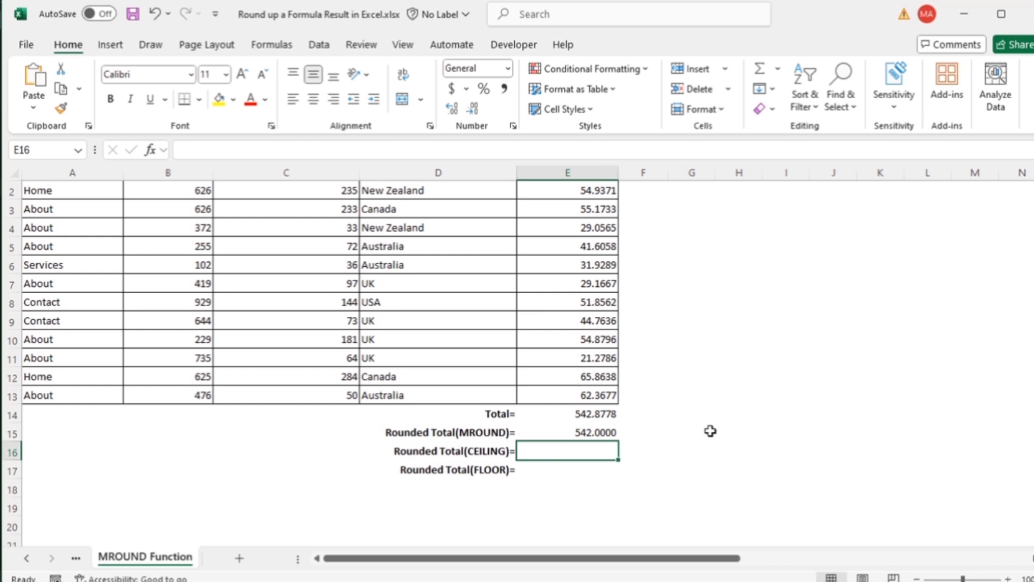
{"action": "left_click", "coordinate": [718, 509]}
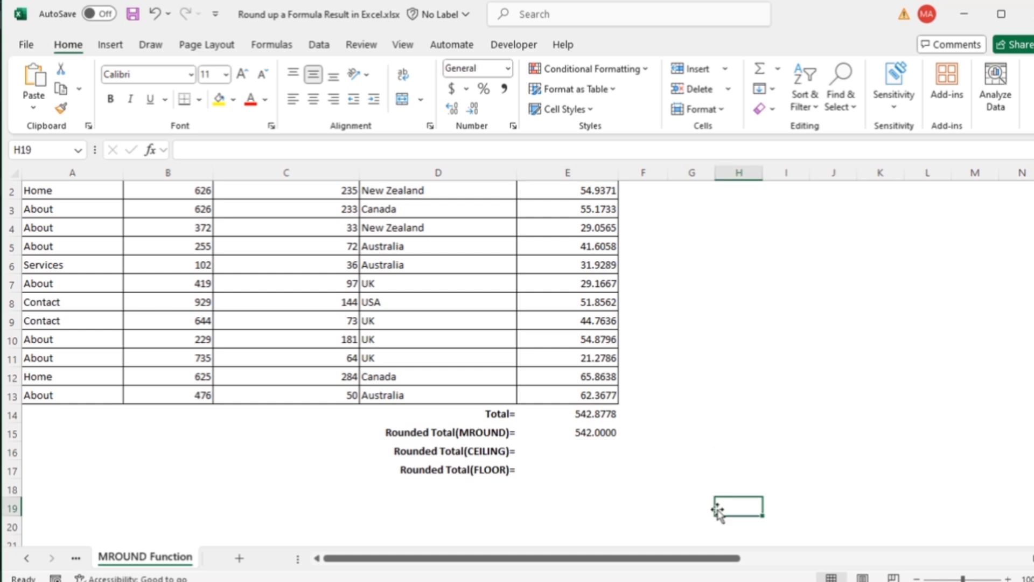
- Enter =CEILING(E14, 2) in the Rounded Total (CEILING) cell E16, using CEILING rather than CEILING.MATH
{"action": "left_click", "coordinate": [590, 448]}
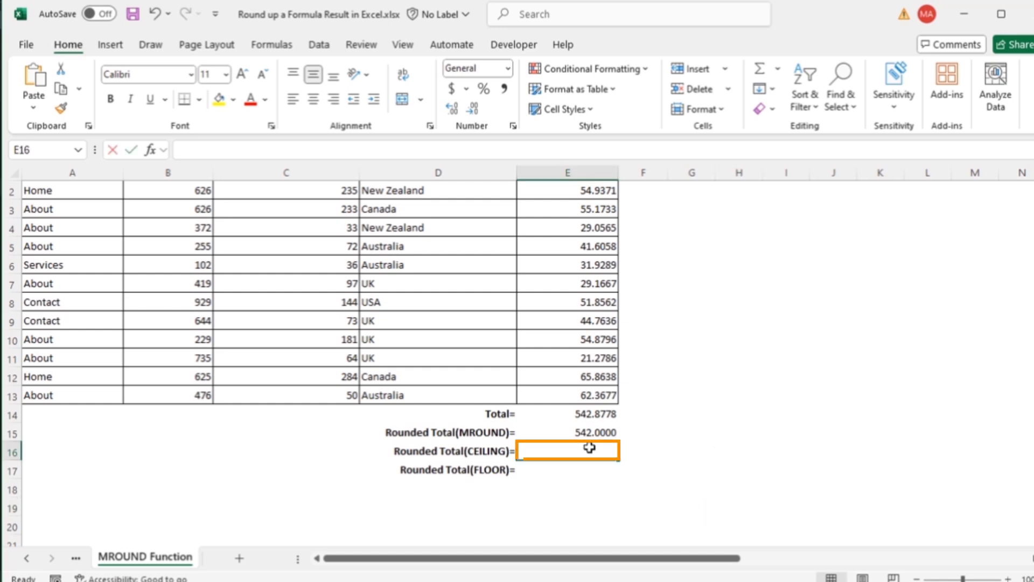
{"action": "type", "text": "=ceili"}
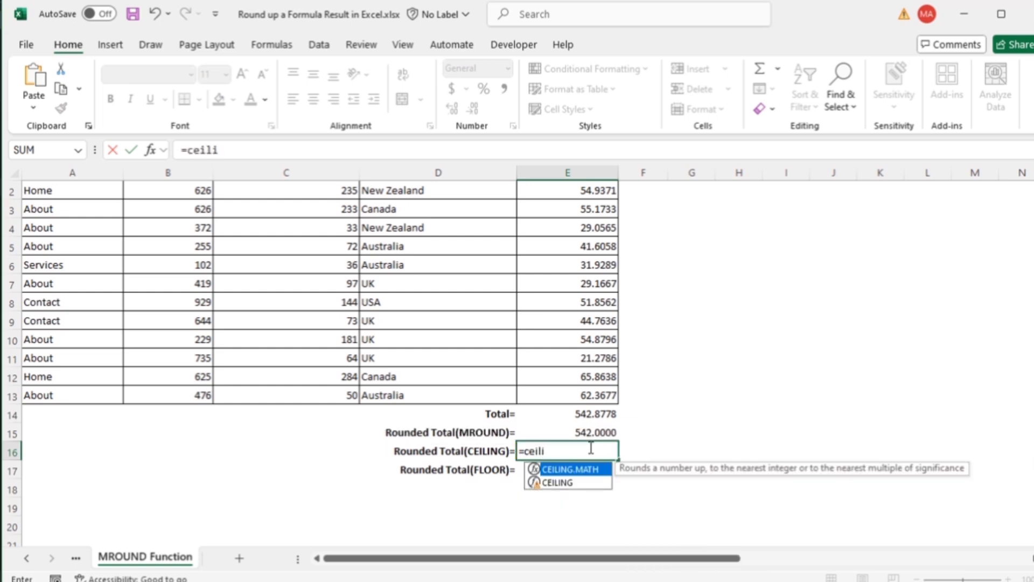
{"action": "double_click", "coordinate": [593, 483]}
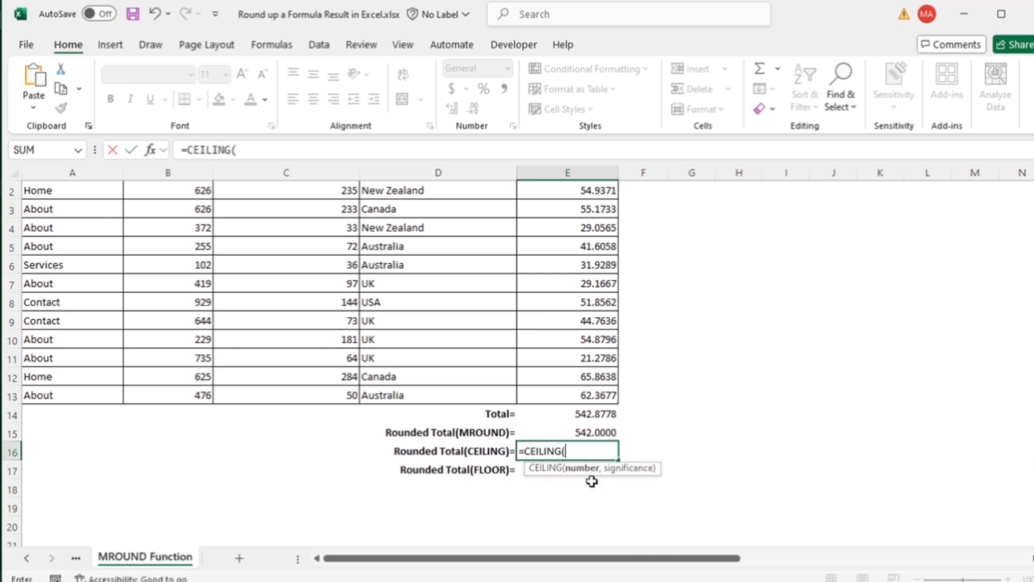
{"action": "left_click", "coordinate": [590, 413]}
{"action": "type", "text": ", 2"}
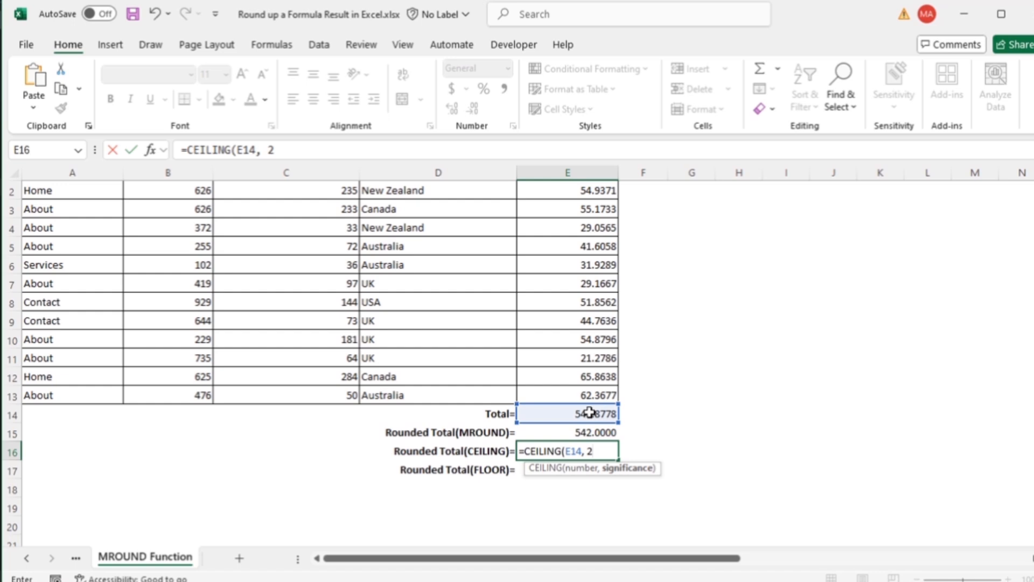
{"action": "type", "text": ")"}
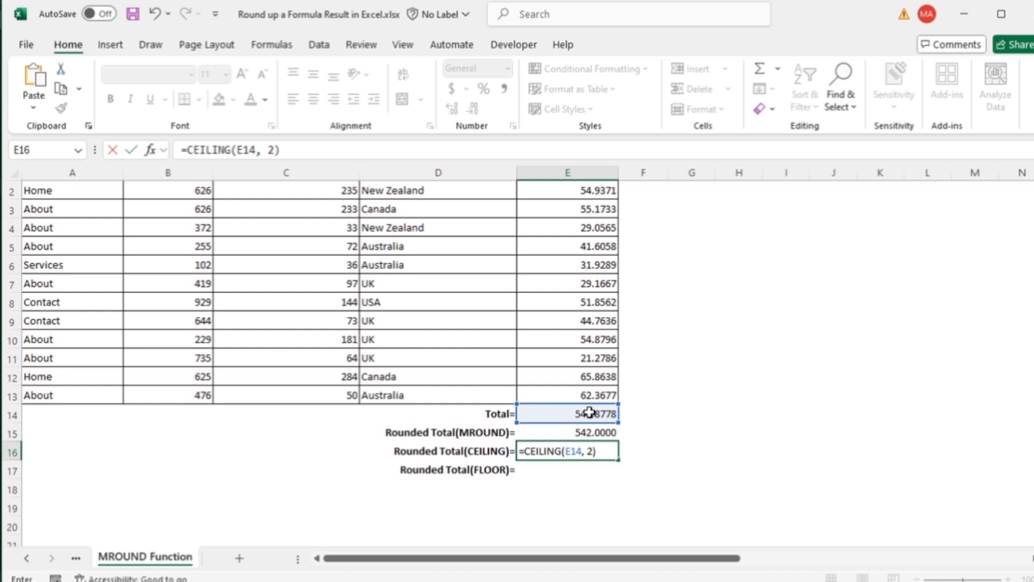
{"action": "key", "text": "Return"}
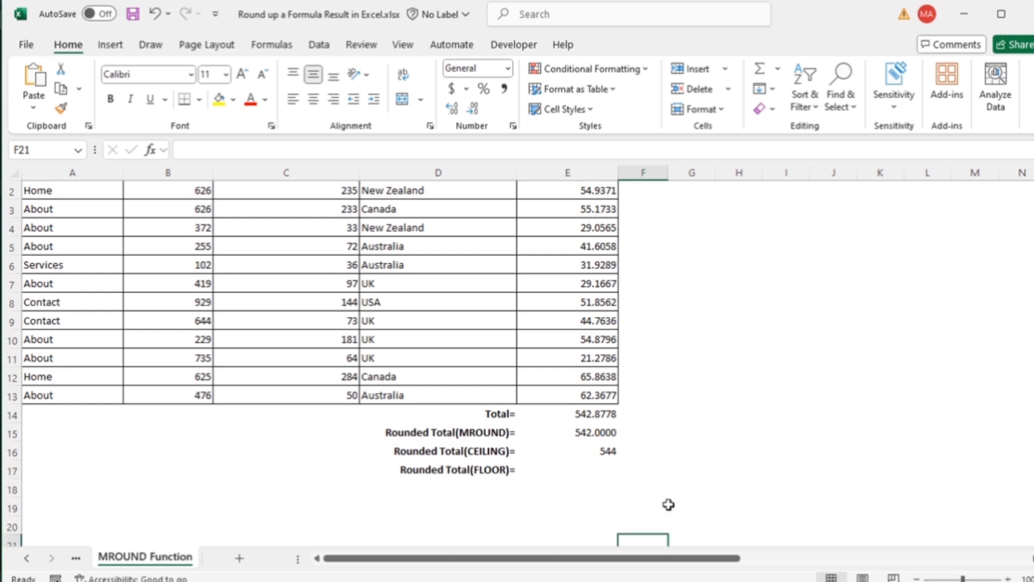
- Enter =FLOOR(E14, 2) in the Rounded Total (FLOOR) cell E17, using FLOOR rather than FLOOR.MATH
{"action": "left_click", "coordinate": [572, 469]}
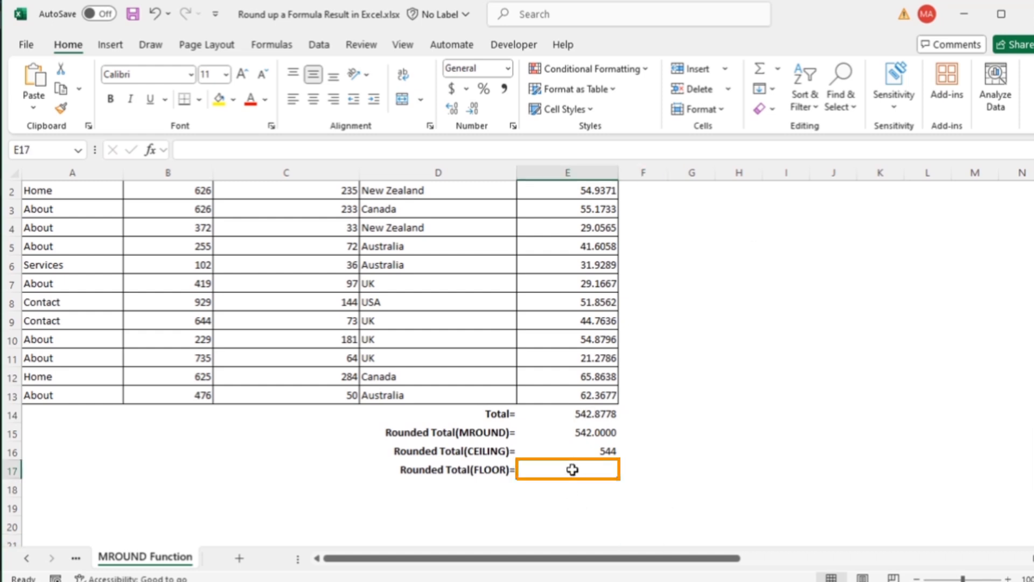
{"action": "type", "text": "="}
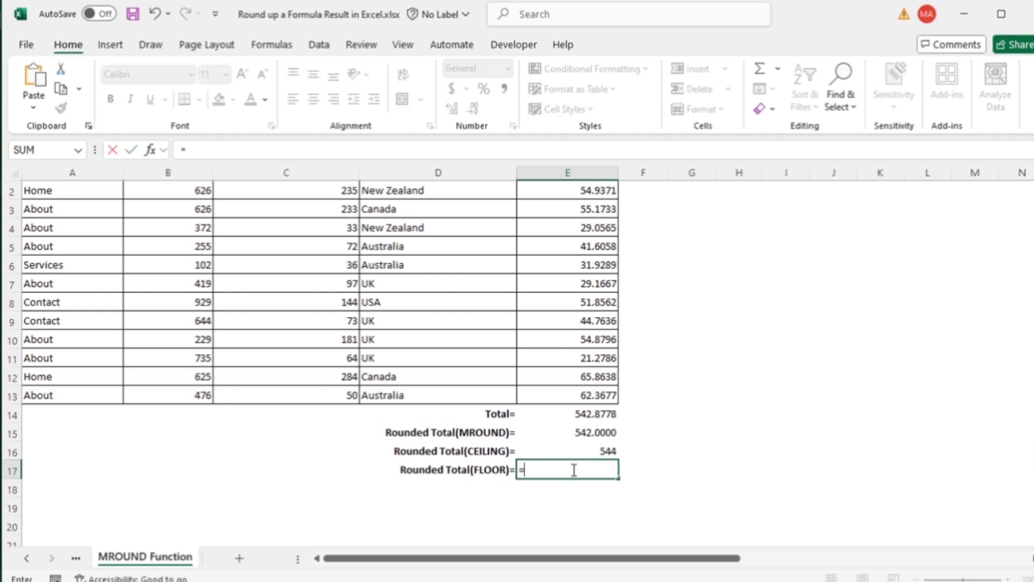
{"action": "type", "text": "floo"}
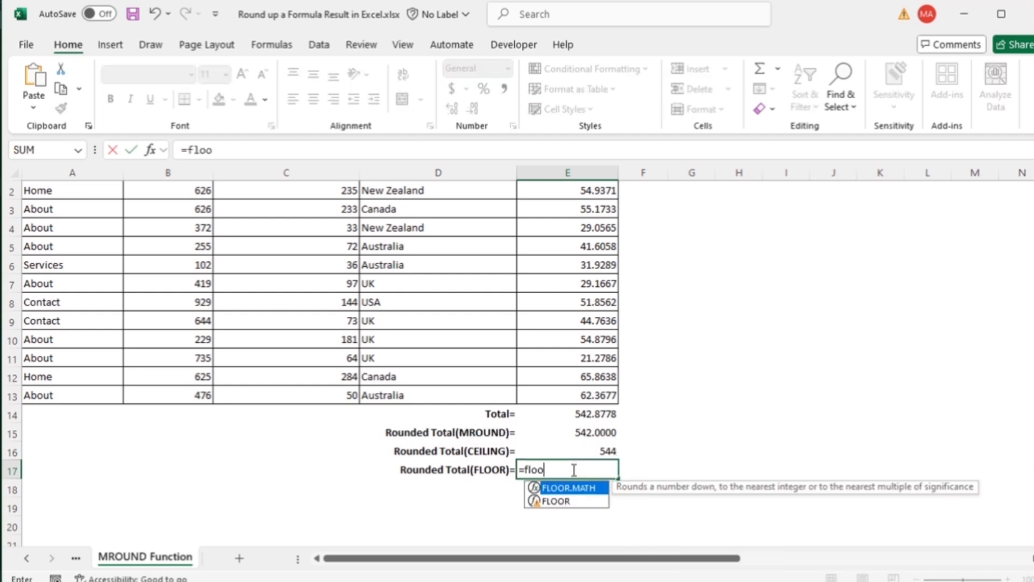
{"action": "type", "text": "r"}
{"action": "double_click", "coordinate": [574, 500]}
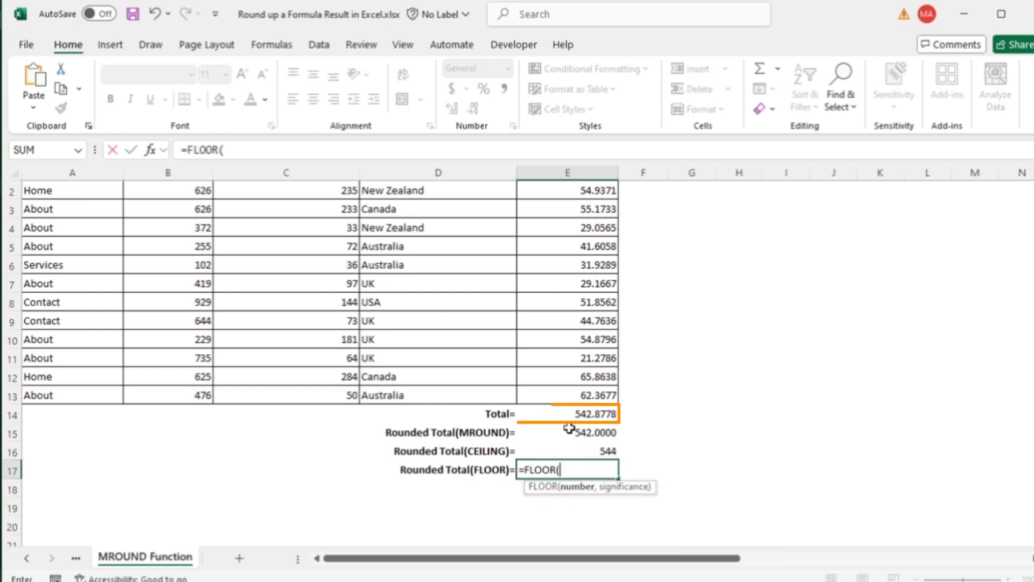
{"action": "left_click", "coordinate": [572, 414]}
{"action": "type", "text": ", 2"}
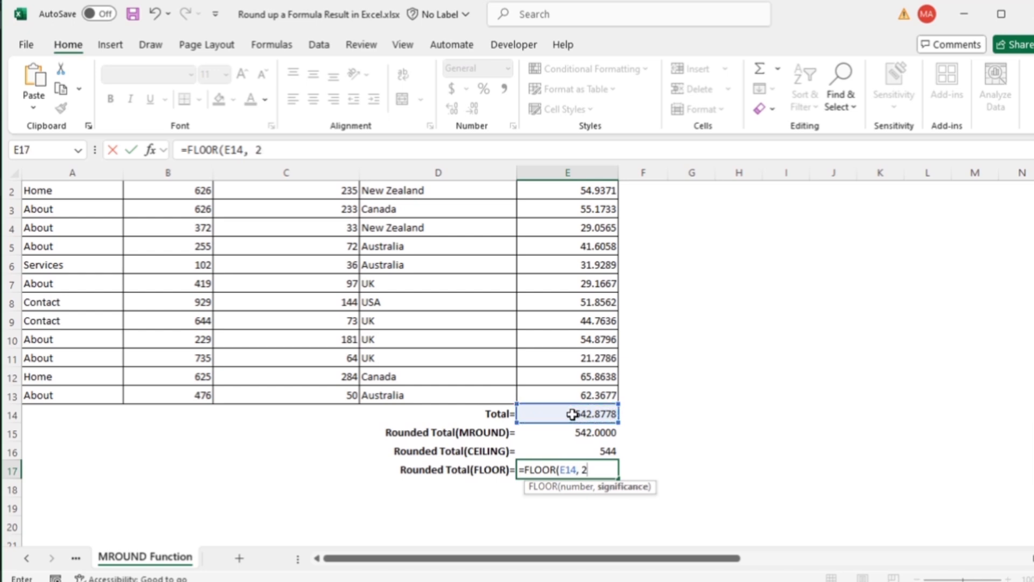
{"action": "type", "text": ")"}
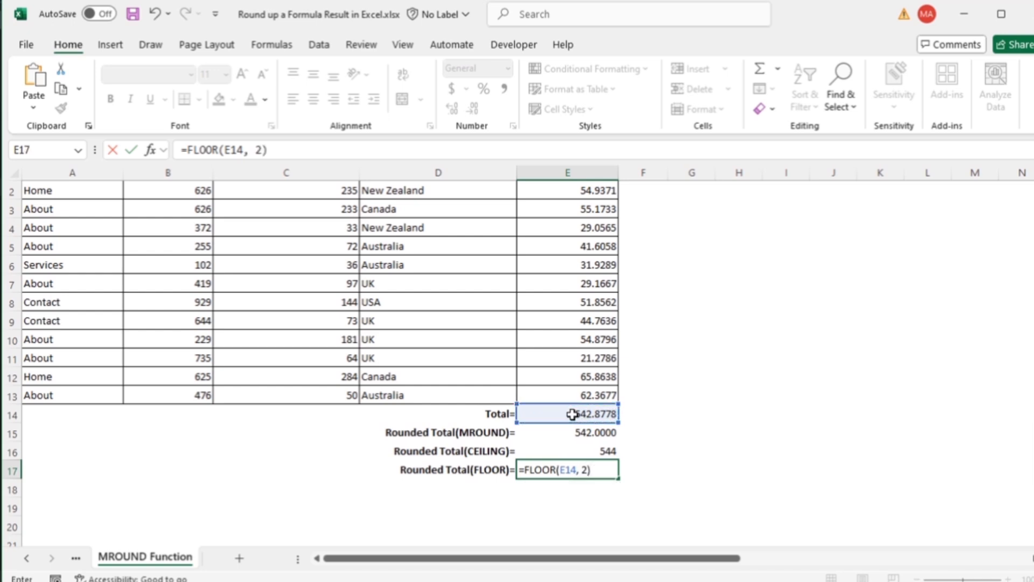
{"action": "key", "text": "Return"}
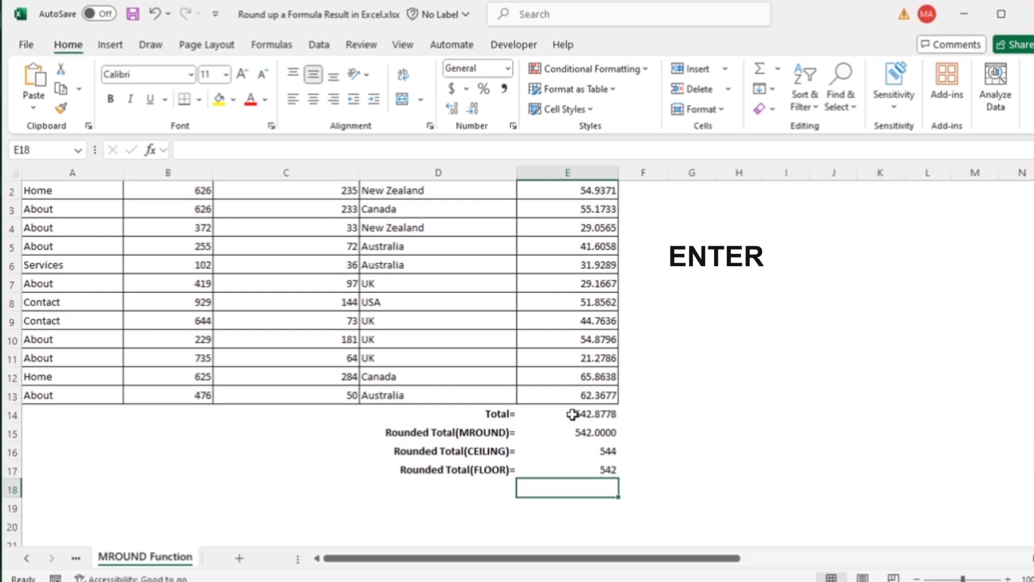